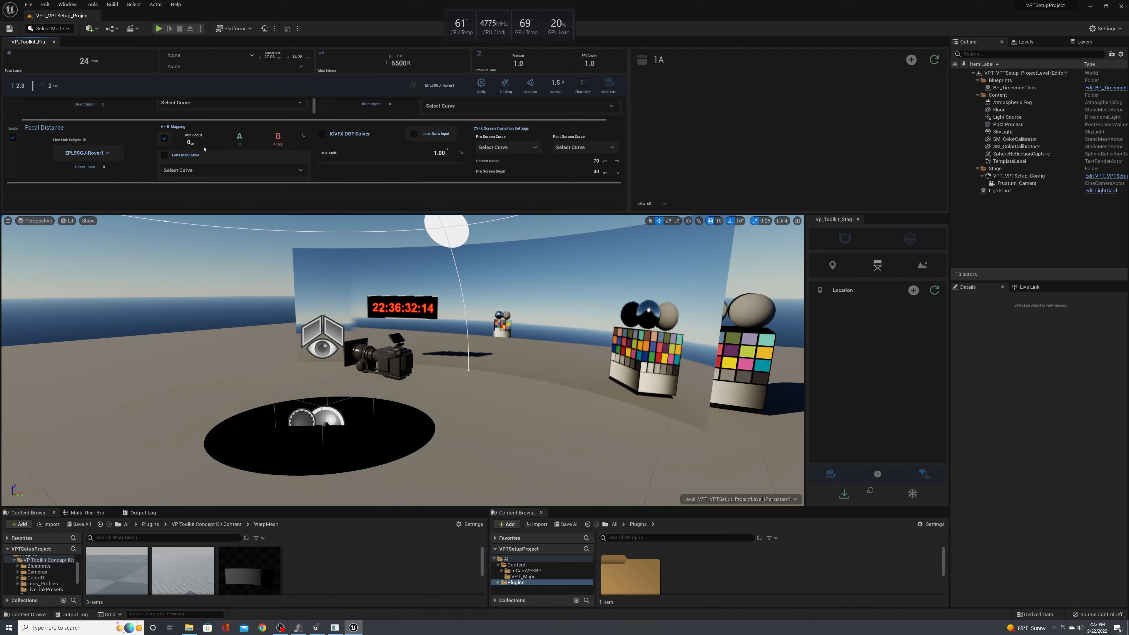
- Select the Frustum_Camera, expand its Focus Settings and widen the details area to read the focus values
click(830, 474)
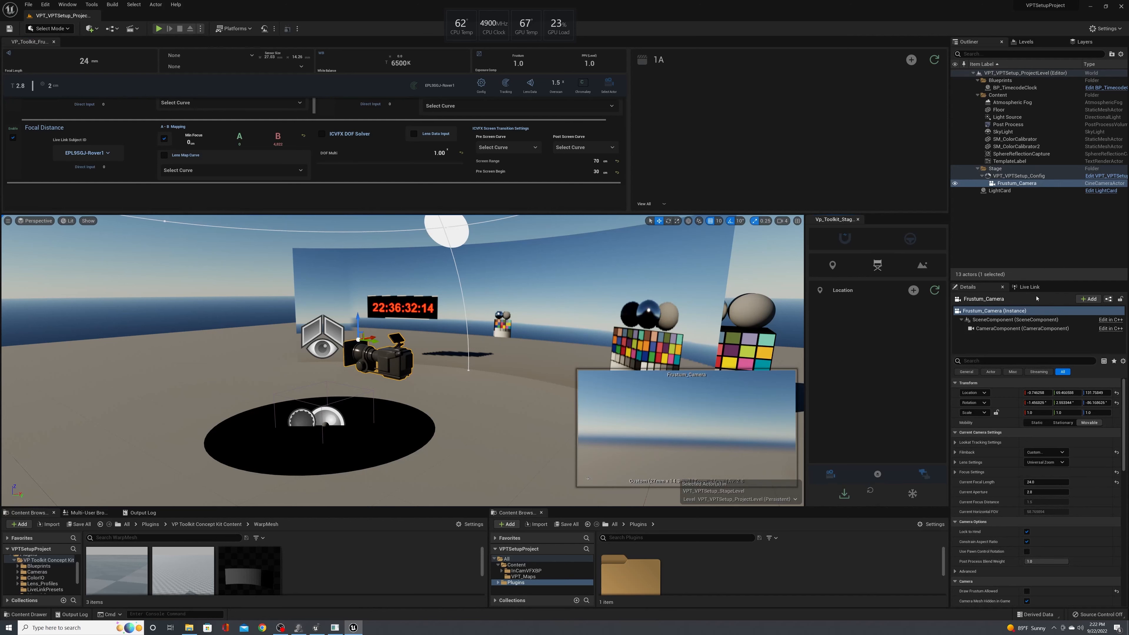
click(955, 472)
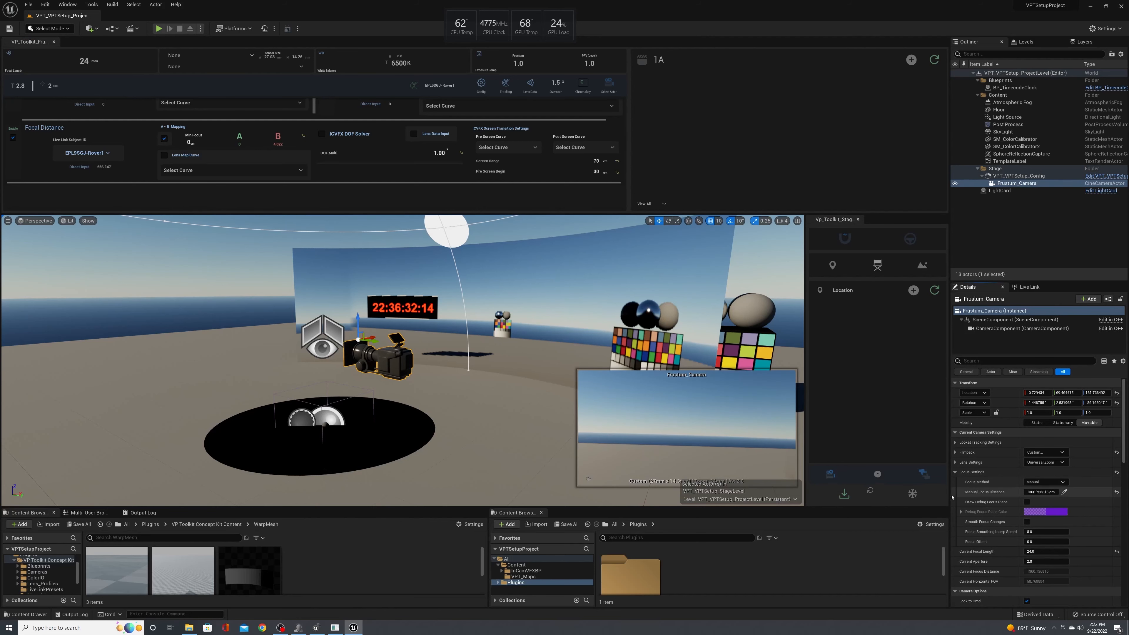
drag(952, 497, 837, 483)
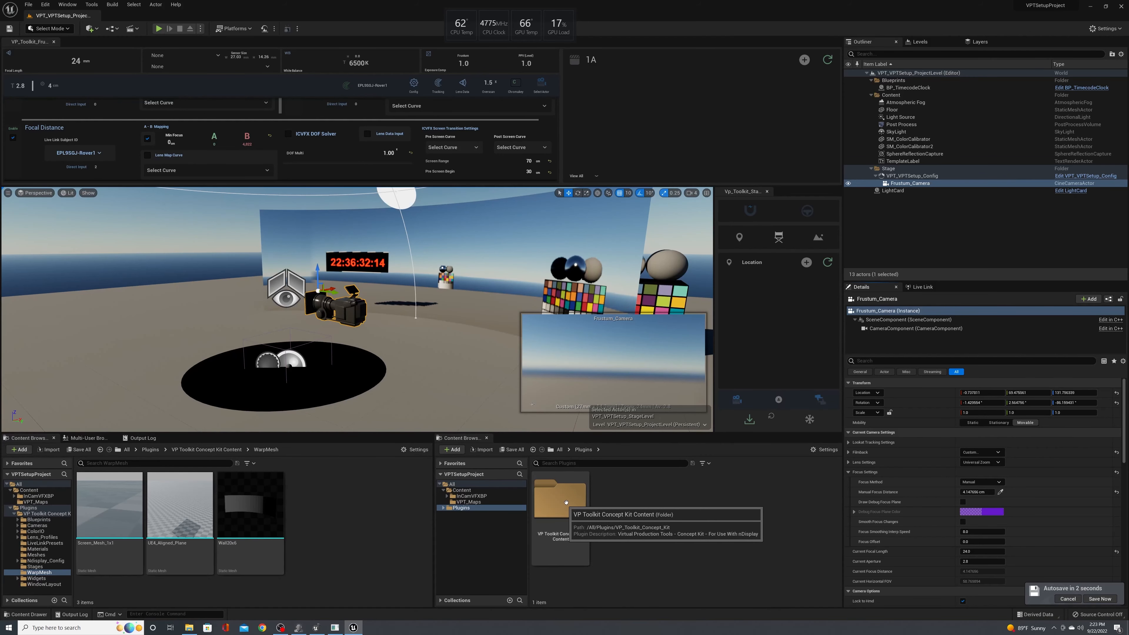
- Browse the VP Toolkit Concept Kit Content to the Canon cinema primes FocalLength folder inside Lens_Profiles
double_click(566, 502)
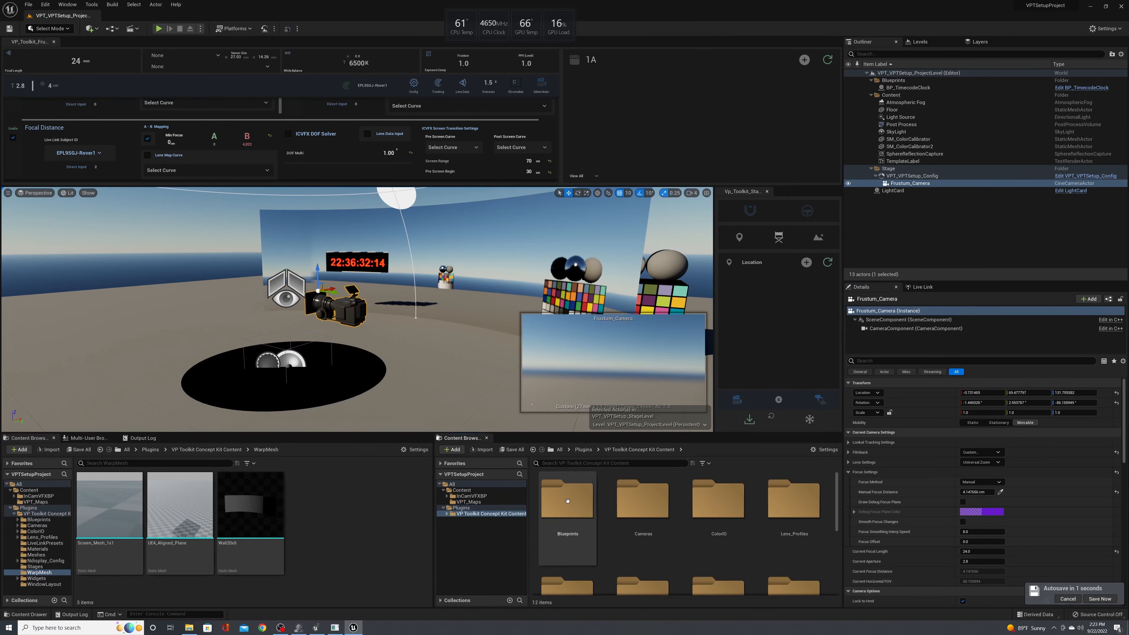
scroll(678, 527, down, 1)
scroll(679, 527, down, 2)
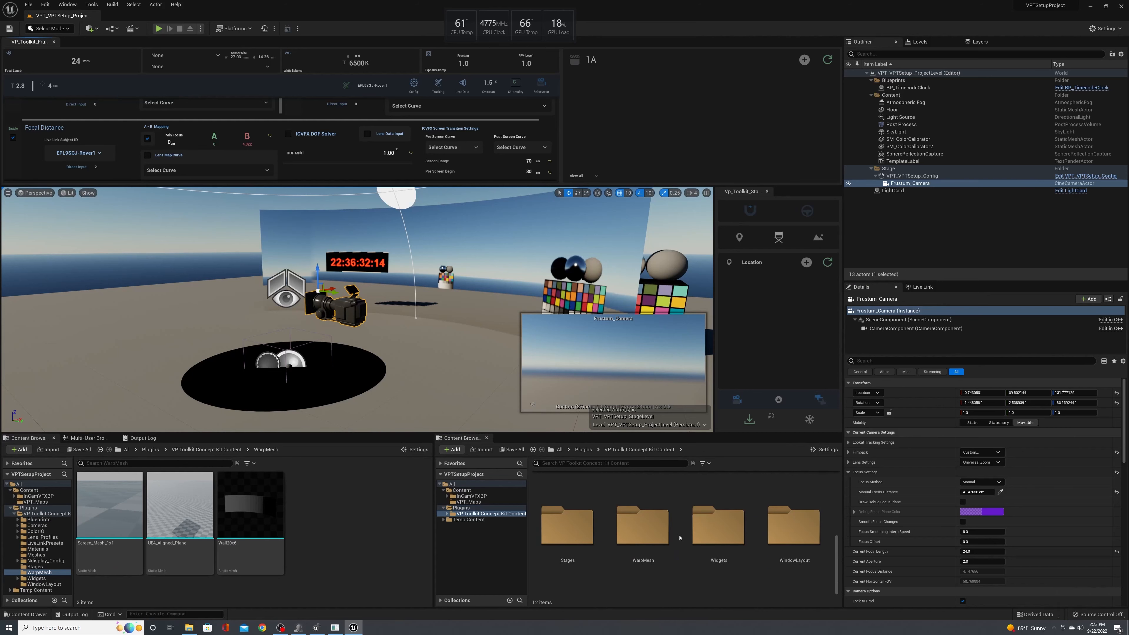
scroll(677, 527, up, 3)
double_click(781, 504)
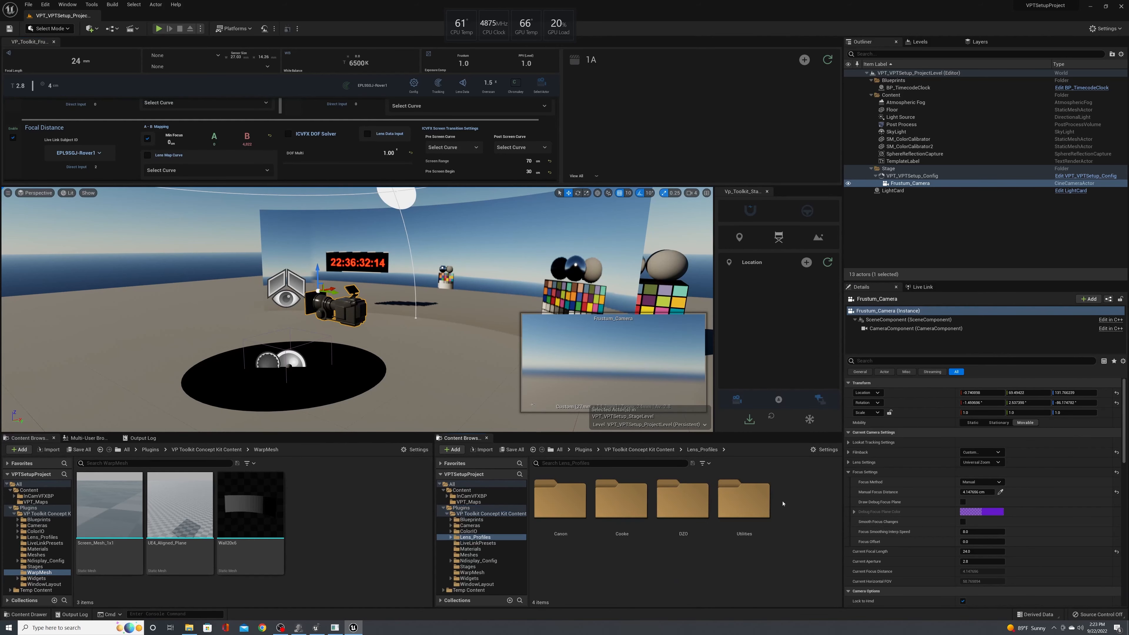
double_click(568, 496)
double_click(569, 506)
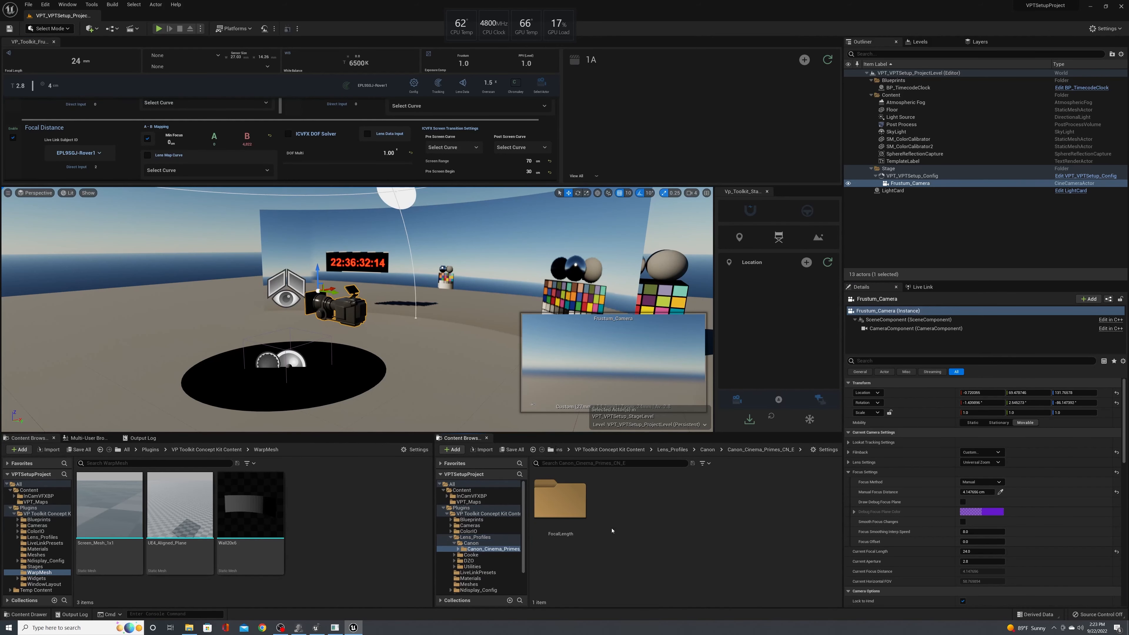
double_click(560, 498)
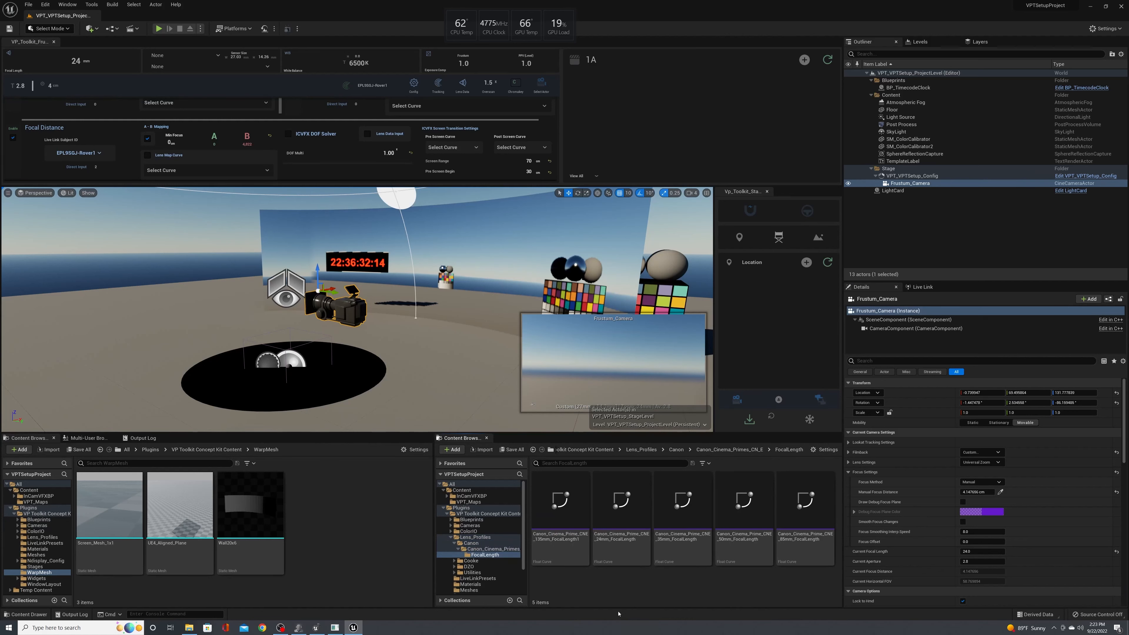
- Create a CurveFloat asset named Canon_Cinmea_Setup in the FocalLength folder
right_click(578, 578)
mouse_move(653, 517)
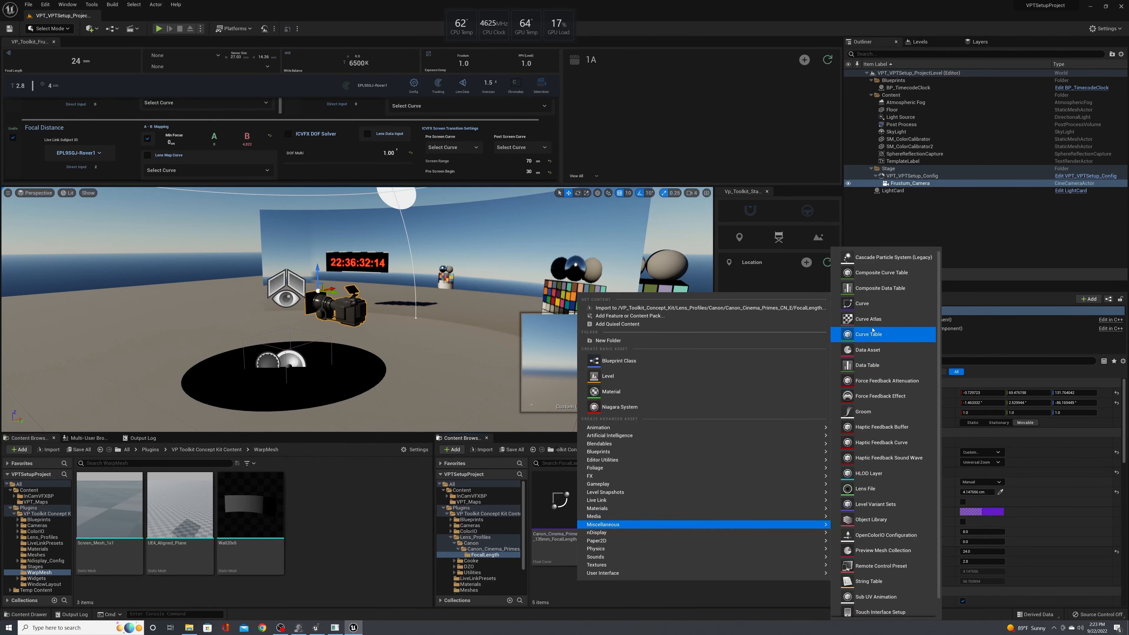
click(865, 303)
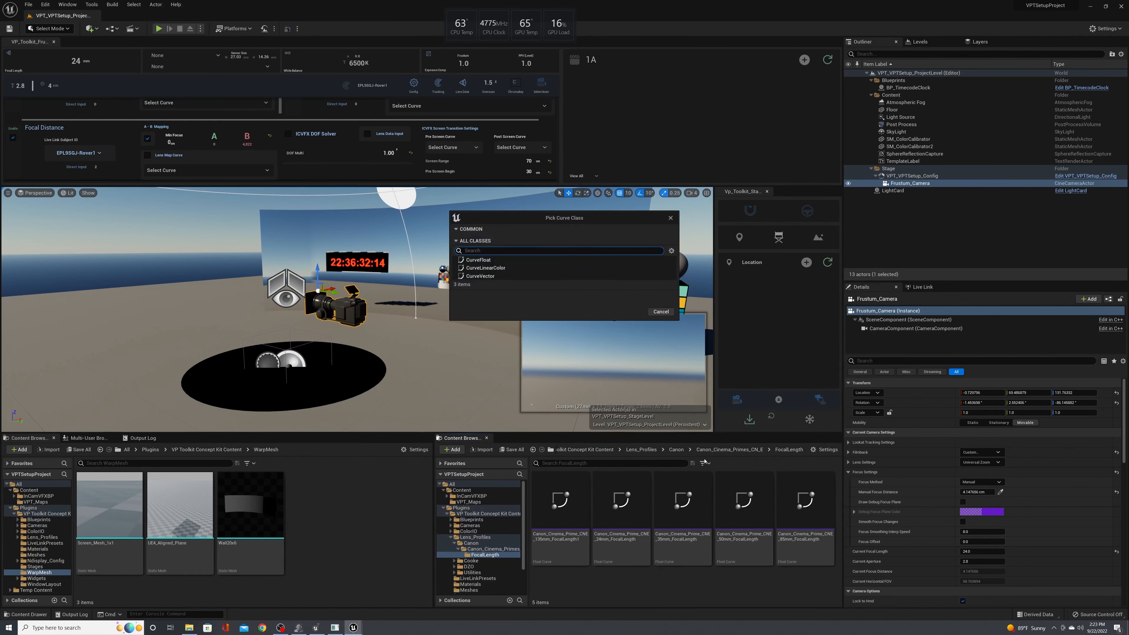
click(479, 260)
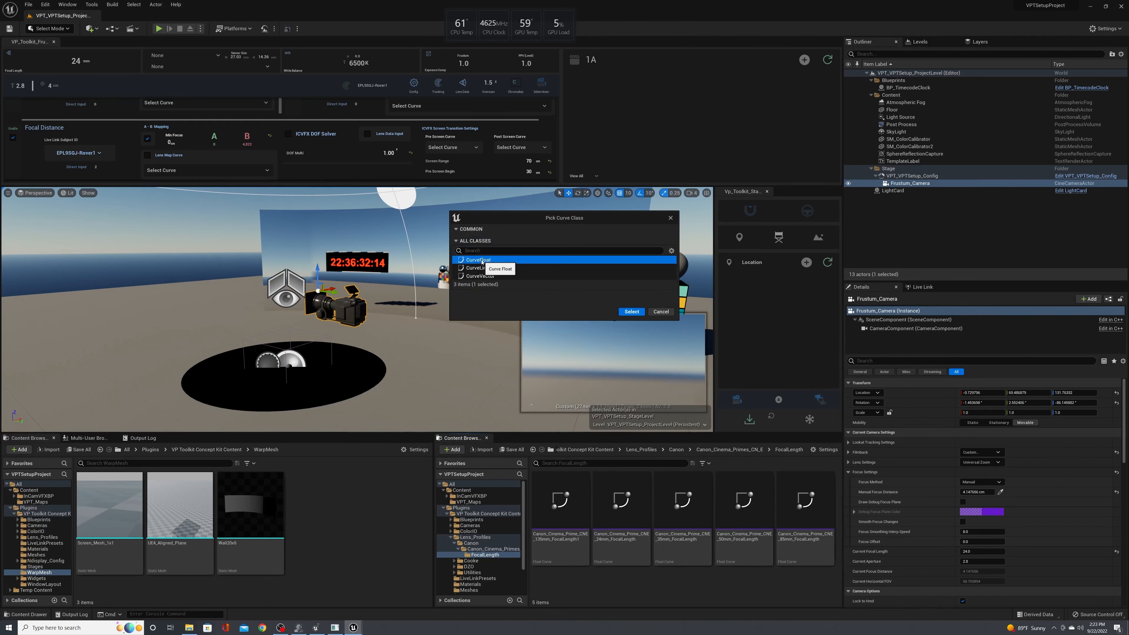
click(632, 312)
text(C)
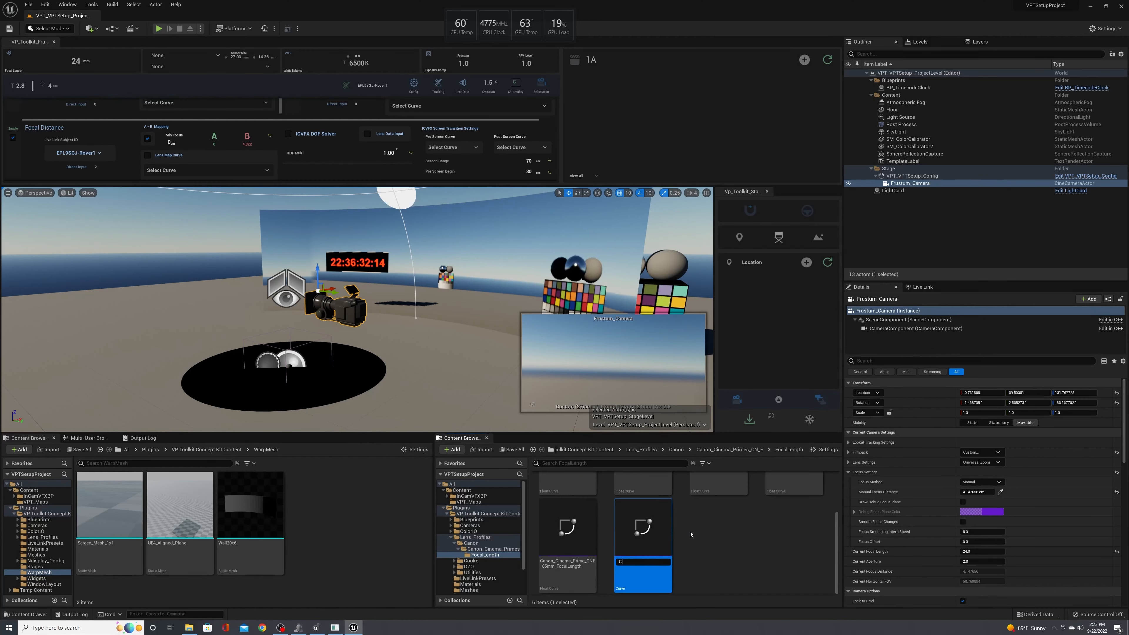
text(anon_Cinmea_Setup)
key(Return)
- Open the Canon_Cinmea_Setup curve and place its editor window so the Focal Distance settings and camera details stay visible
double_click(654, 532)
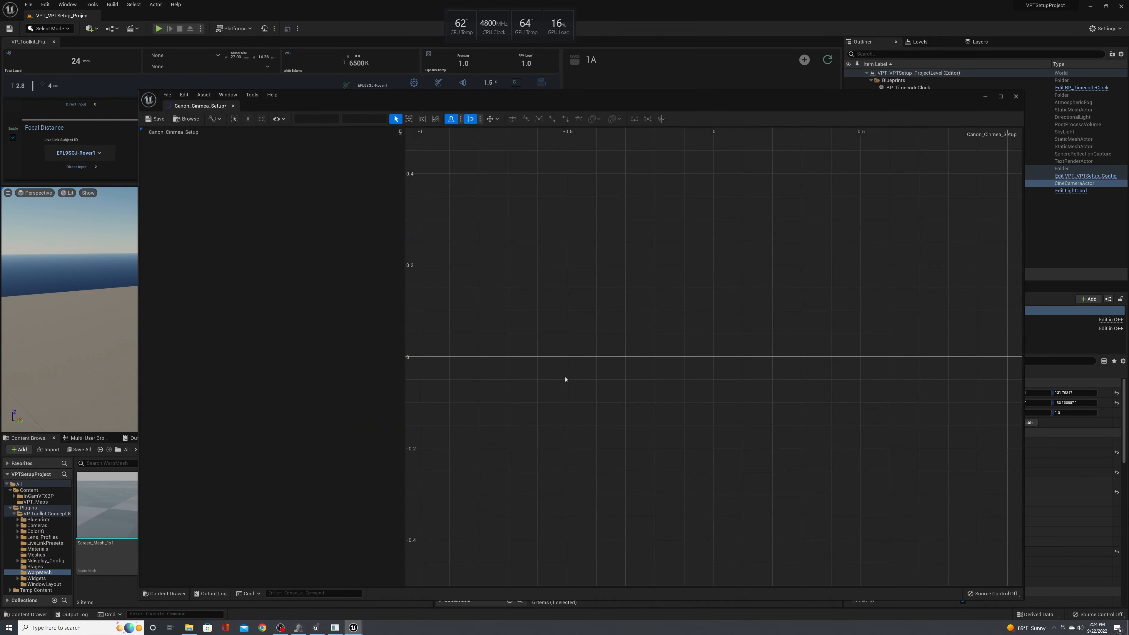
drag(667, 96, 441, 248)
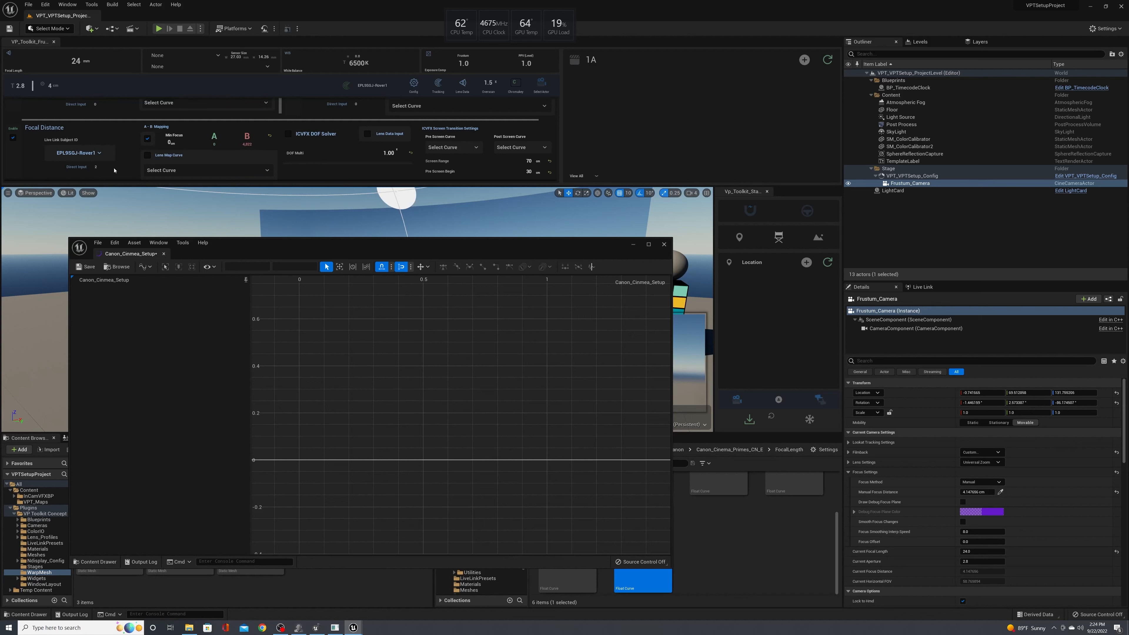
click(212, 139)
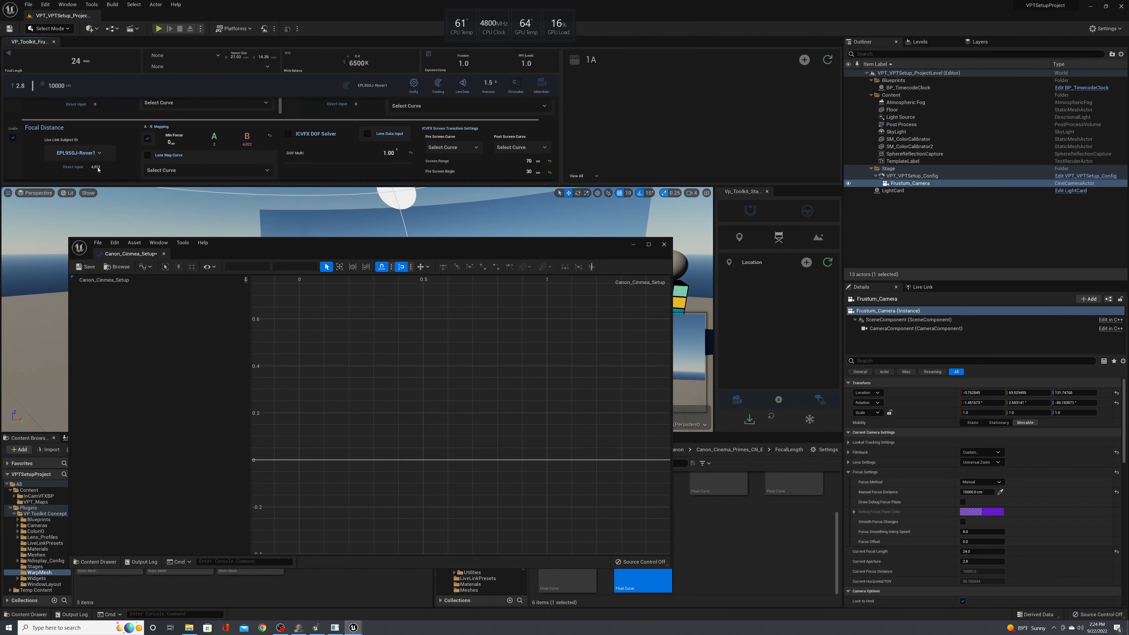
drag(273, 244, 370, 237)
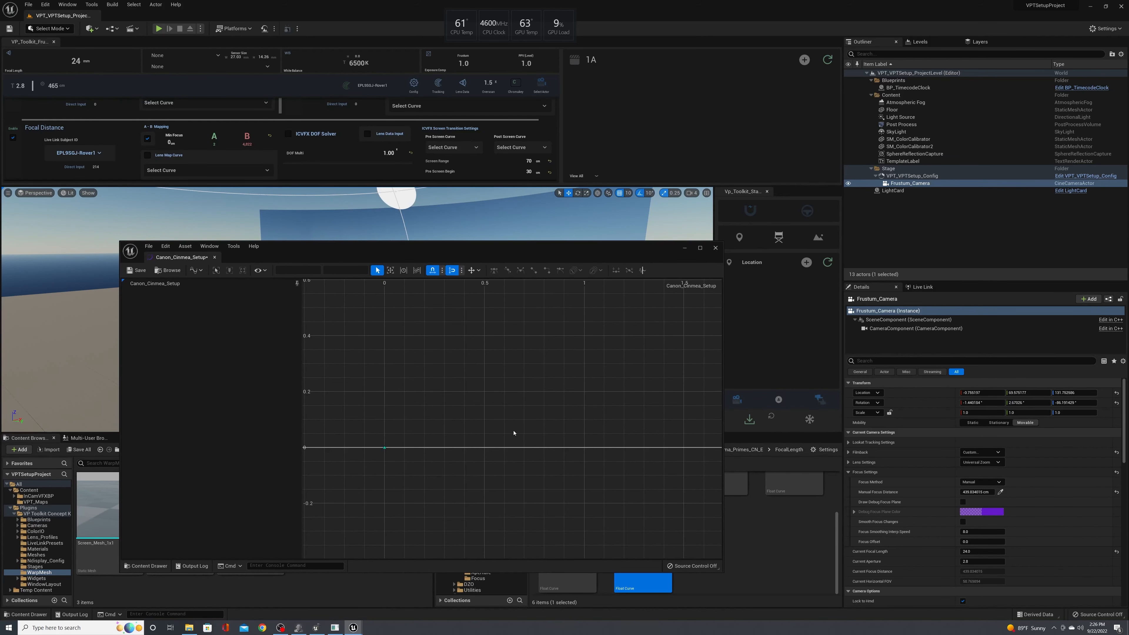
- Add a first key near the origin of the Canon_Cinmea_Setup curve
right_drag(514, 431, 482, 447)
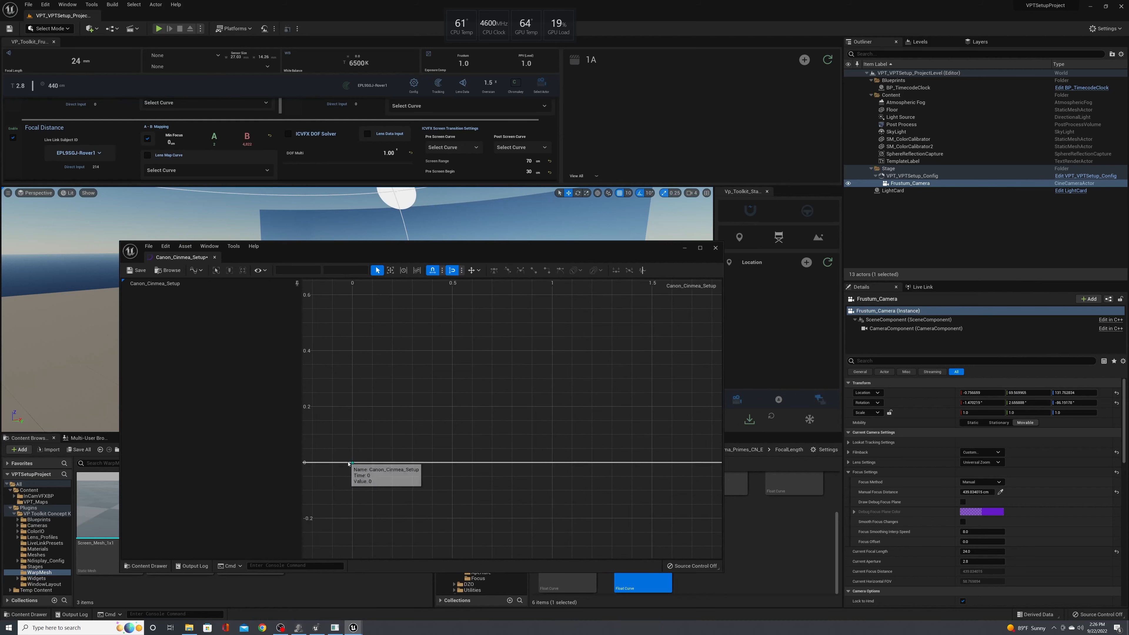
right_drag(616, 405, 567, 429)
scroll(600, 414, down, 4)
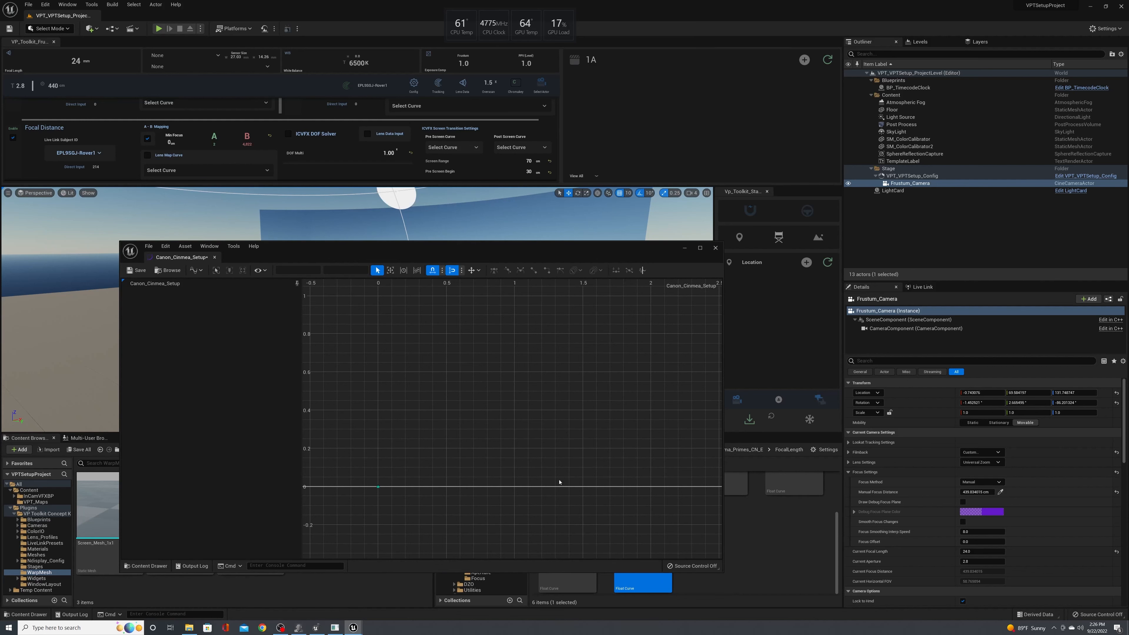
scroll(449, 488, up, 3)
middle_click(443, 474)
scroll(458, 461, up, 1)
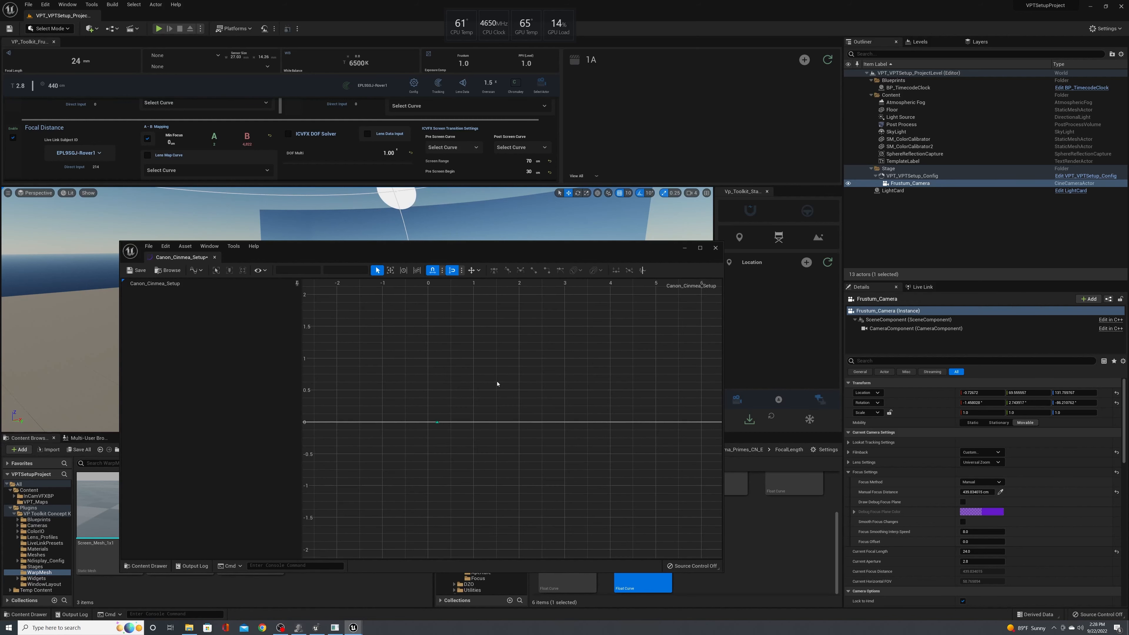
- Set the first curve key's time to 0 and its value to 30.48
scroll(500, 383, down, 5)
scroll(550, 376, down, 5)
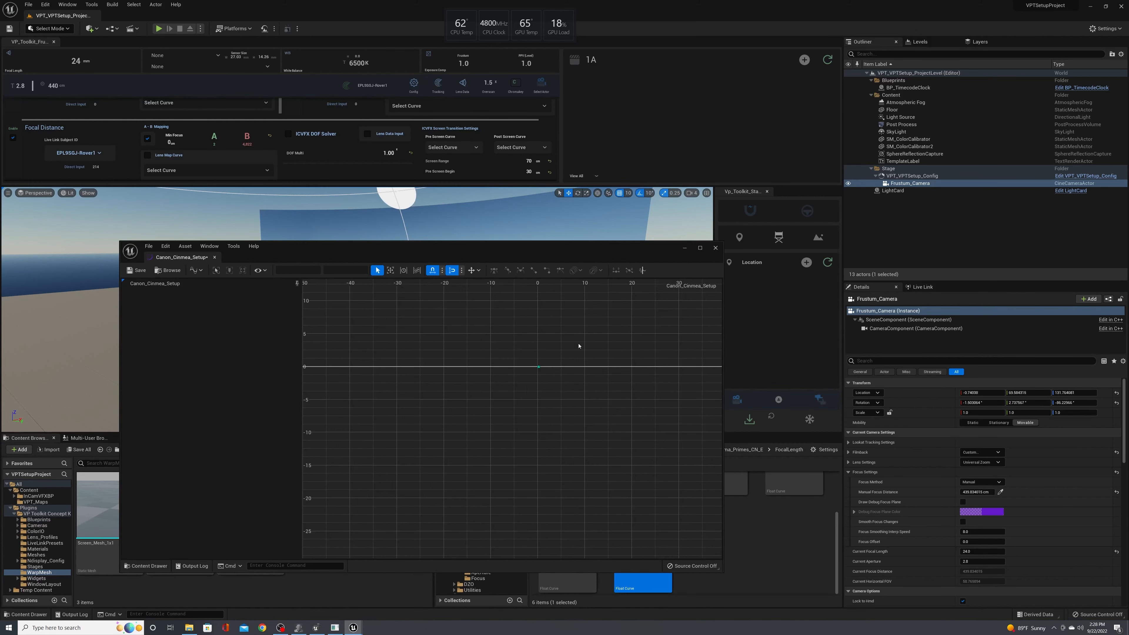
scroll(534, 387, down, 5)
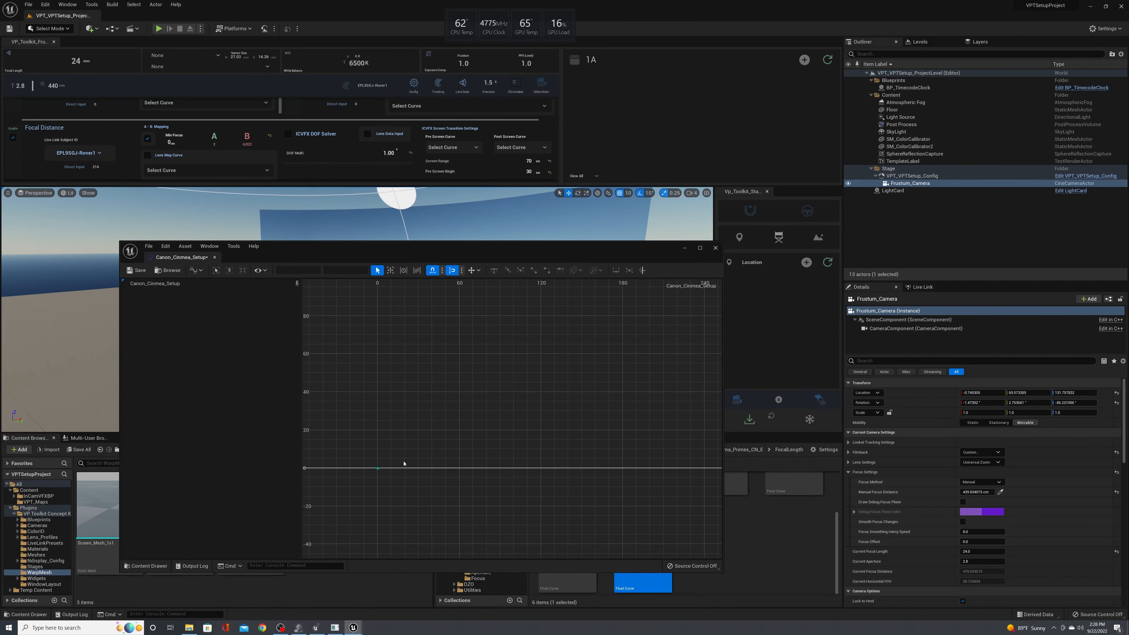
scroll(529, 399, down, 5)
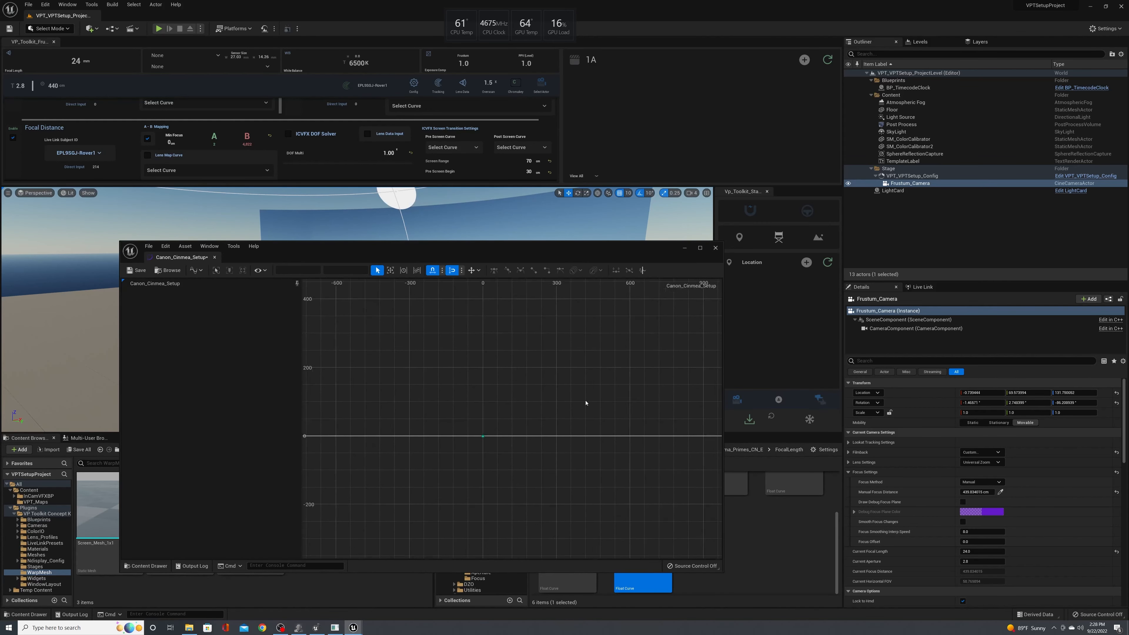
scroll(537, 407, down, 5)
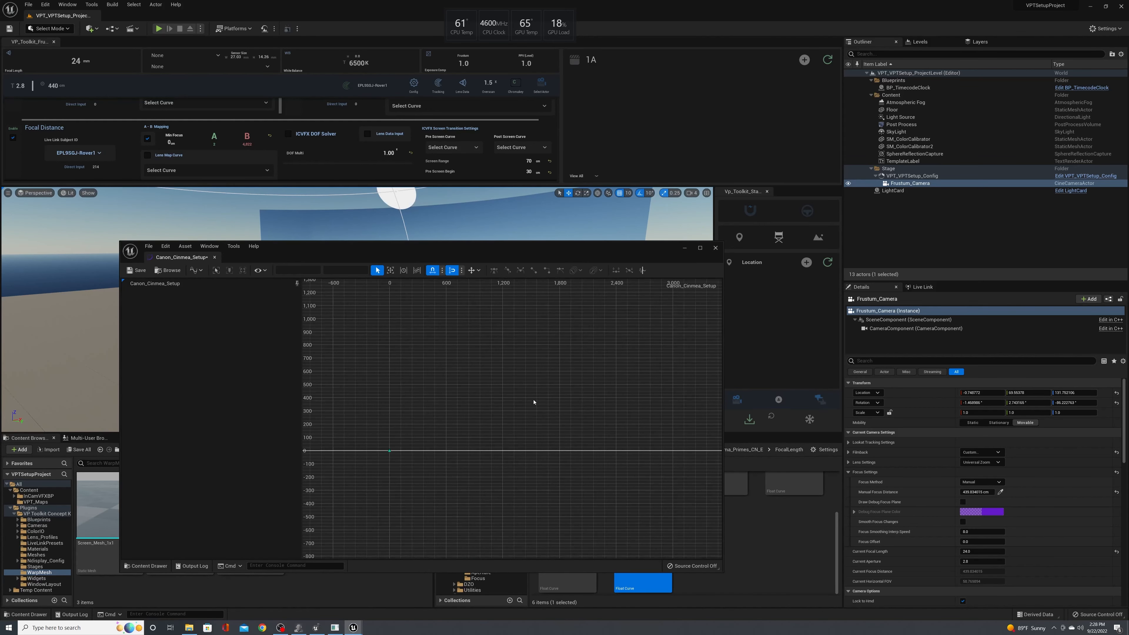
scroll(533, 423, down, 5)
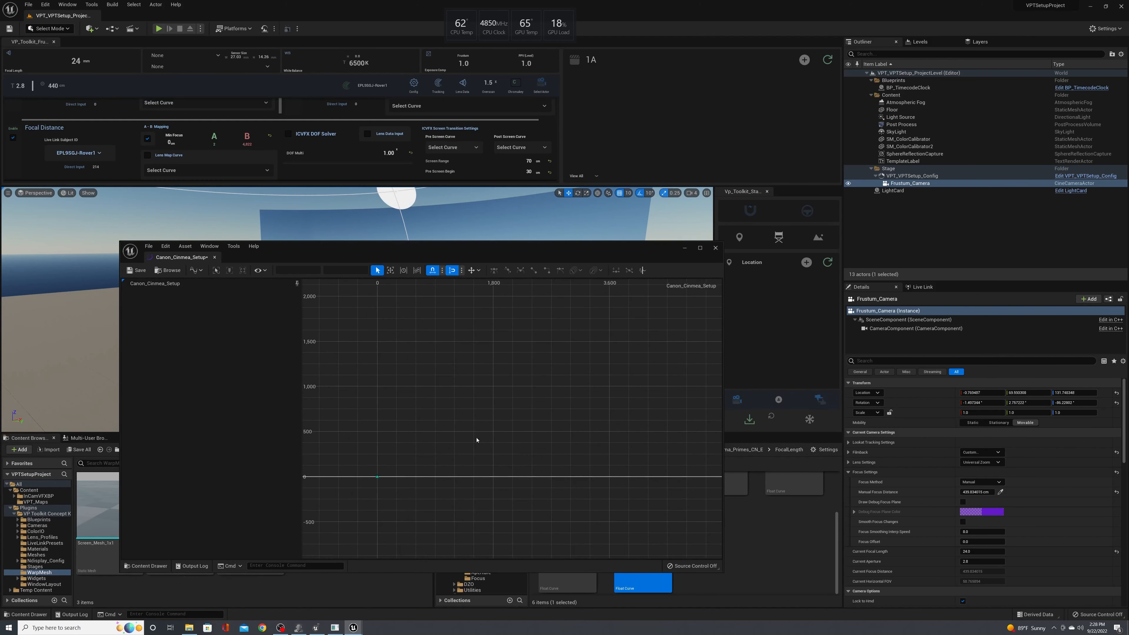
scroll(530, 436, down, 5)
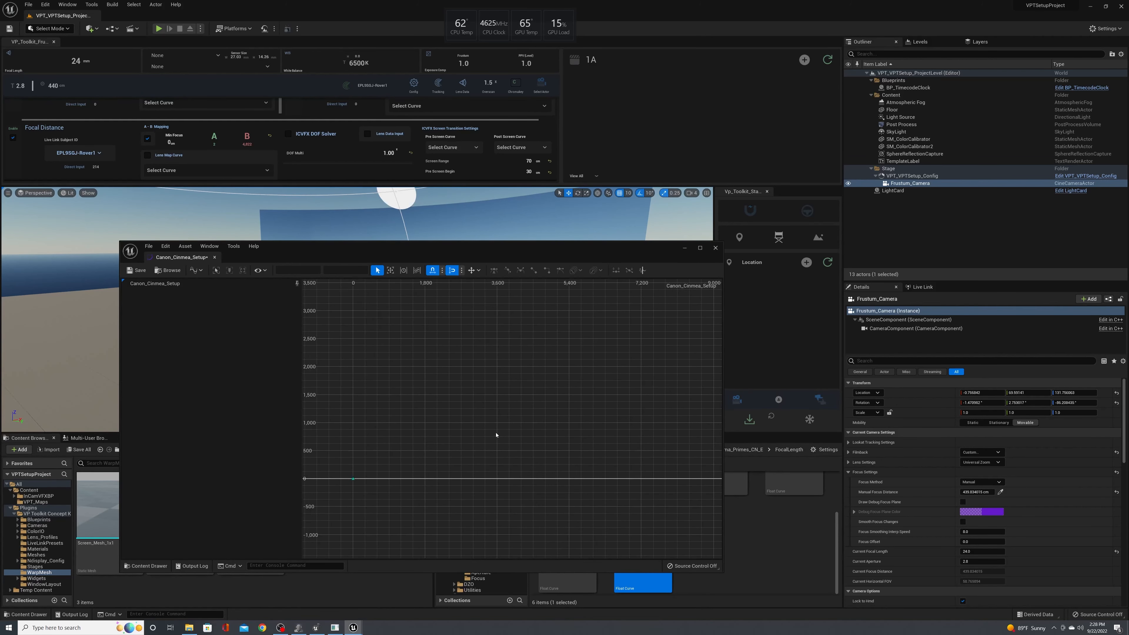
right_drag(495, 429, 520, 429)
scroll(433, 387, up, 3)
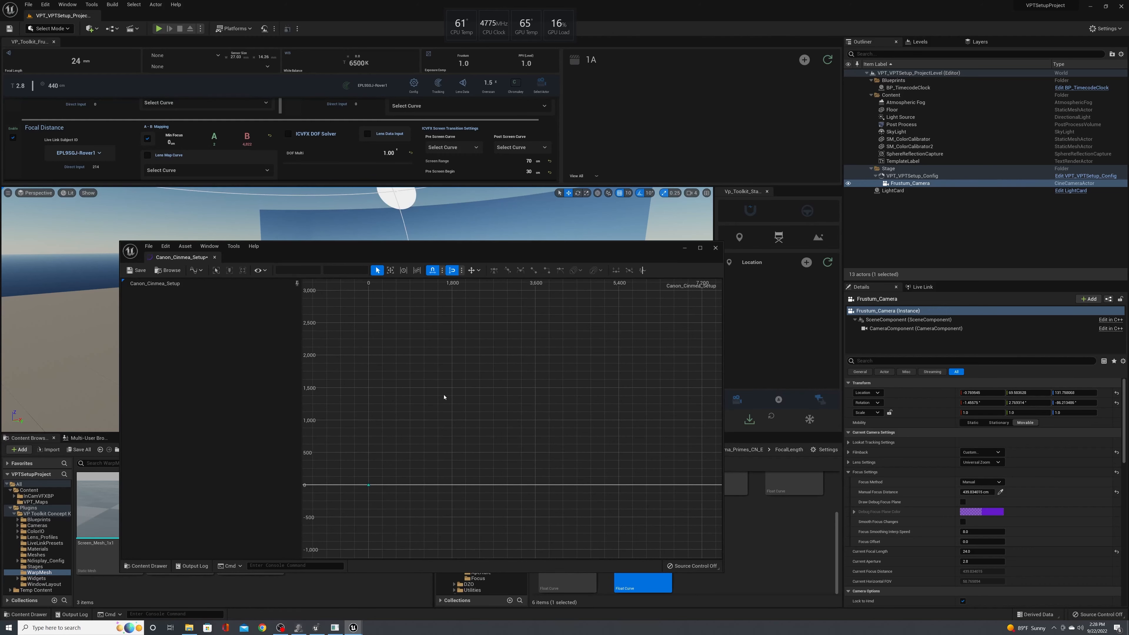
drag(357, 471, 388, 498)
click(288, 270)
text(0)
key(Tab)
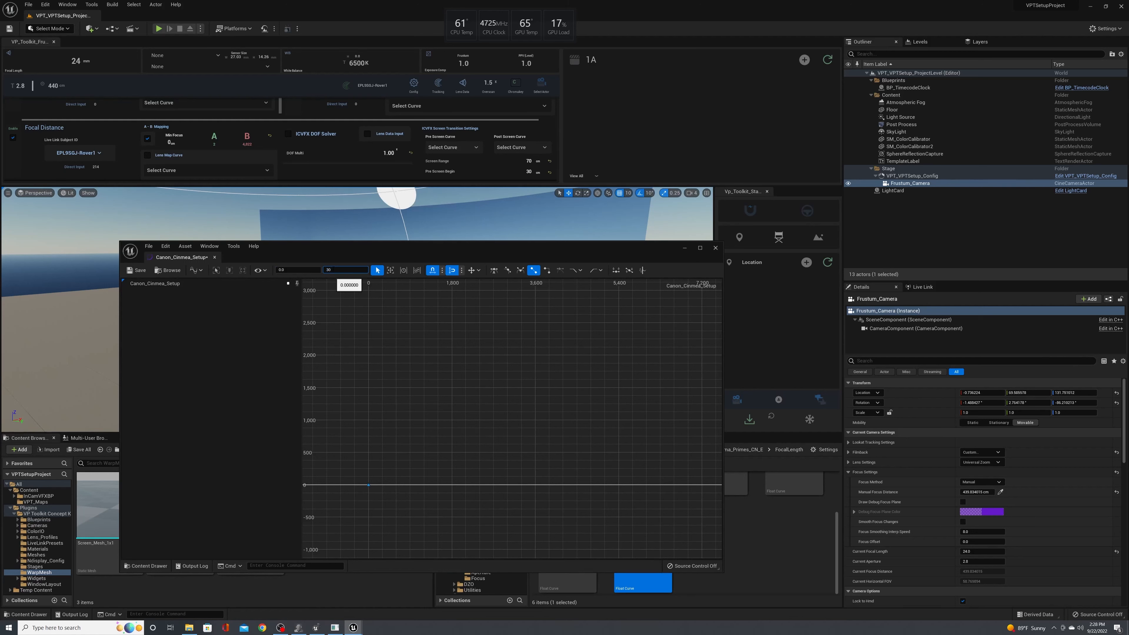
text(.48)
key(Return)
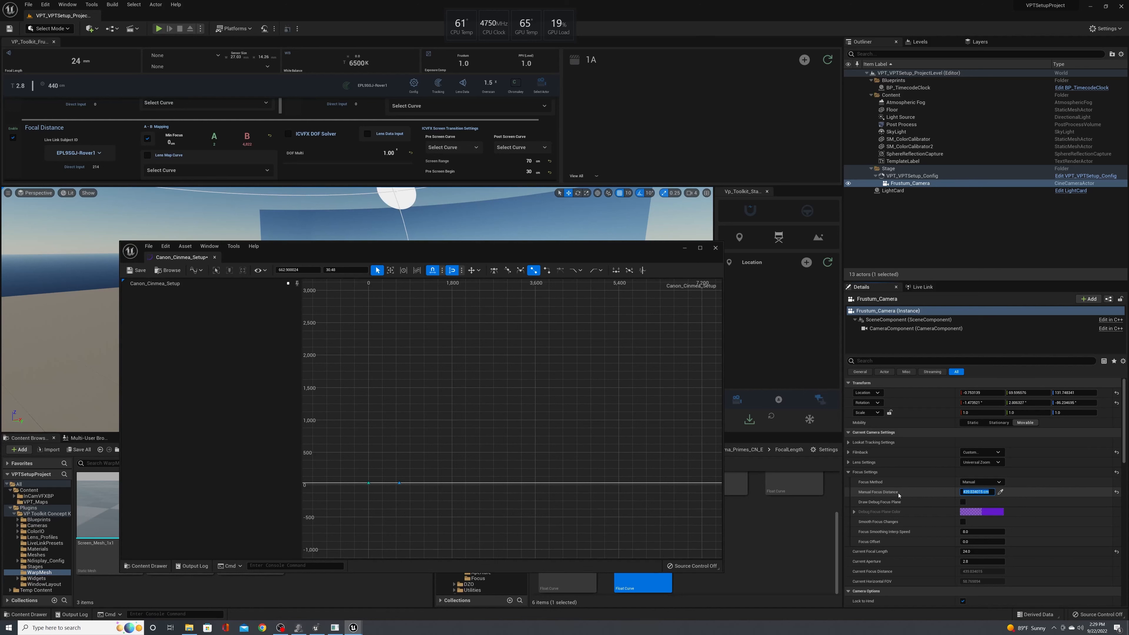
- Set the second curve key's time to the camera's Manual Focus Distance, 439.834015
click(973, 492)
double_click(974, 492)
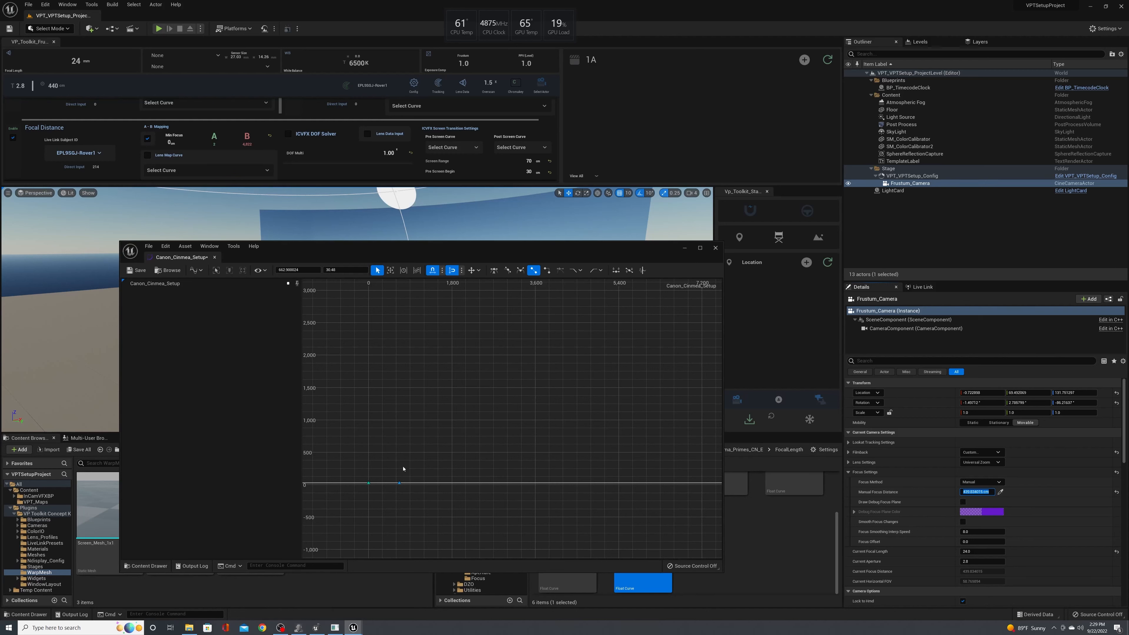
click(289, 270)
text(439.834015)
key(Return)
click(383, 346)
click(389, 483)
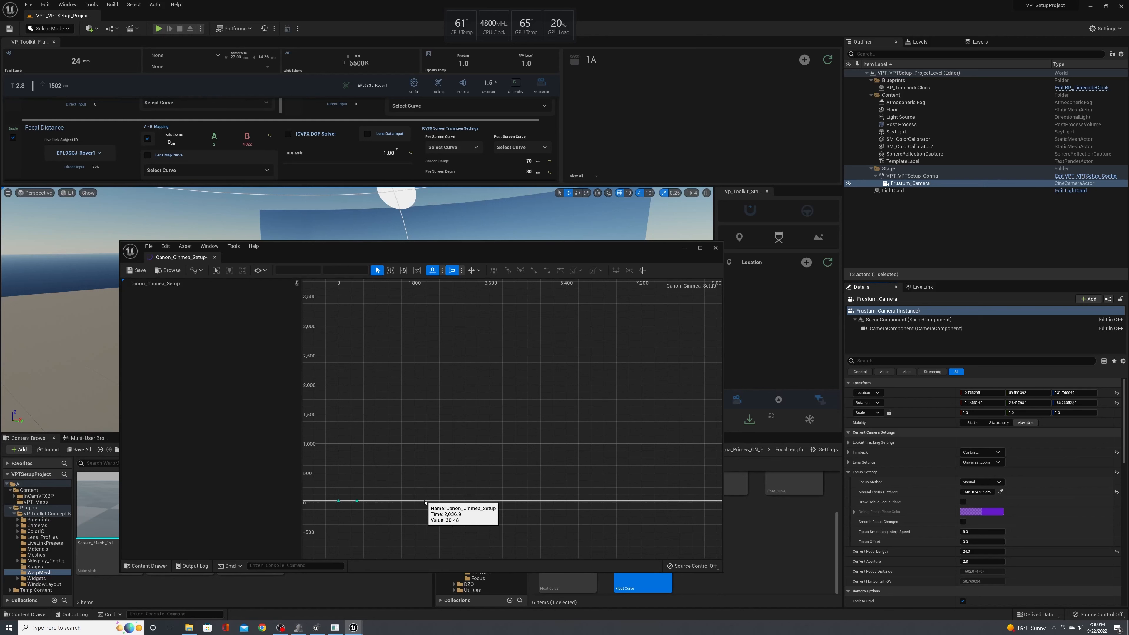
- Add a third key at about time 2,037 on the Canon_Cinmea_Setup curve
middle_click(425, 502)
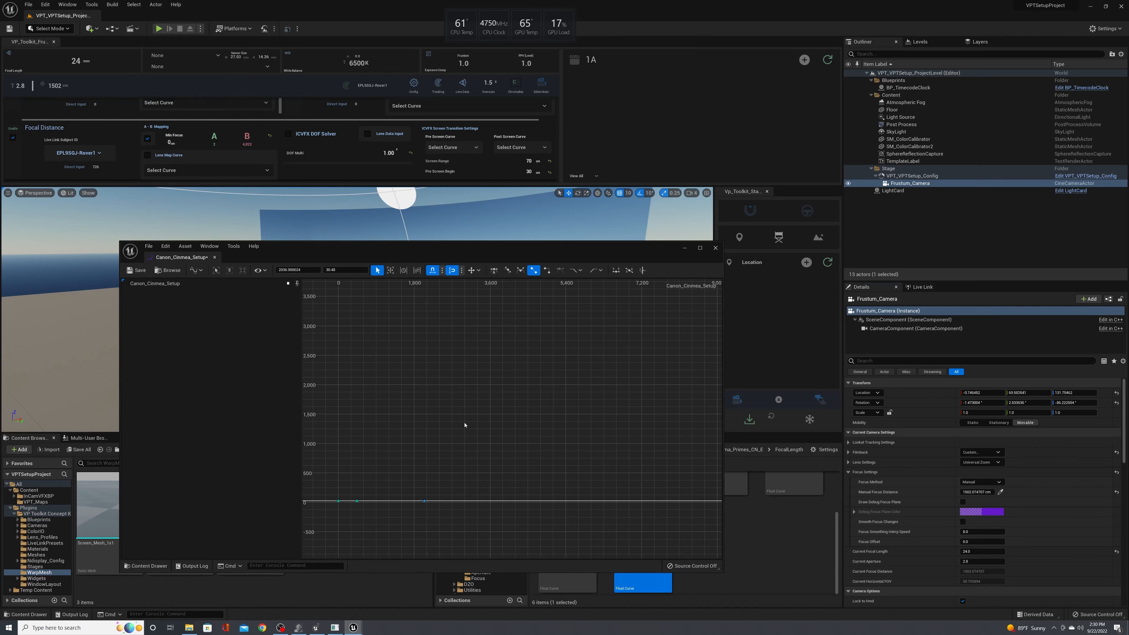
right_click(448, 502)
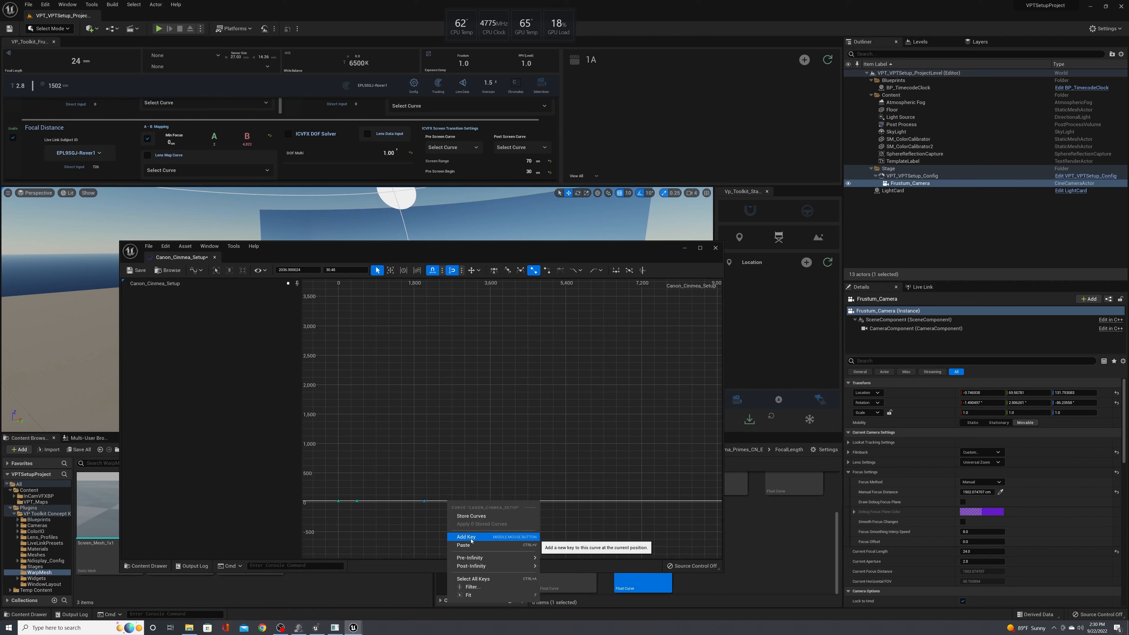
click(441, 486)
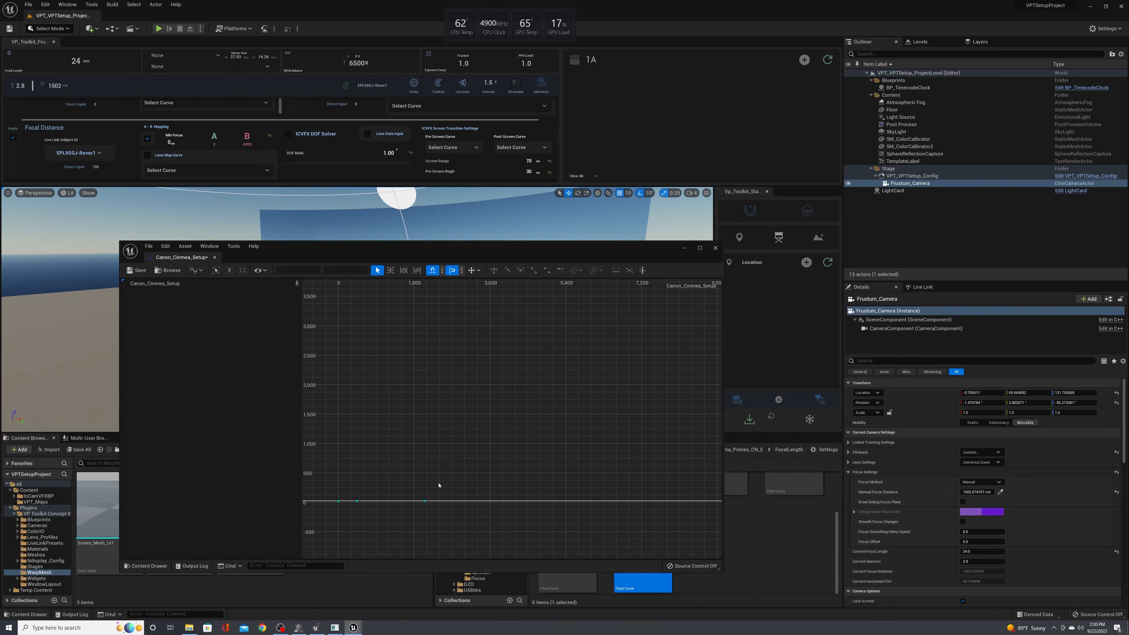
click(297, 270)
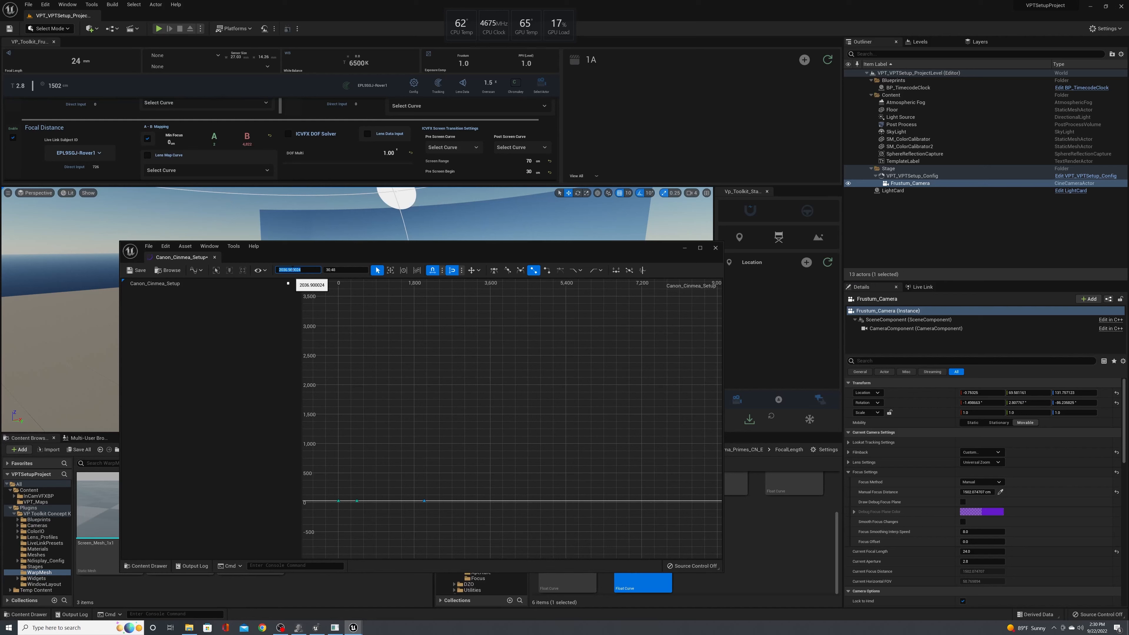
- Set the third key's time to the camera's Manual Focus Distance, 1502.074707, and its value to 33
click(970, 492)
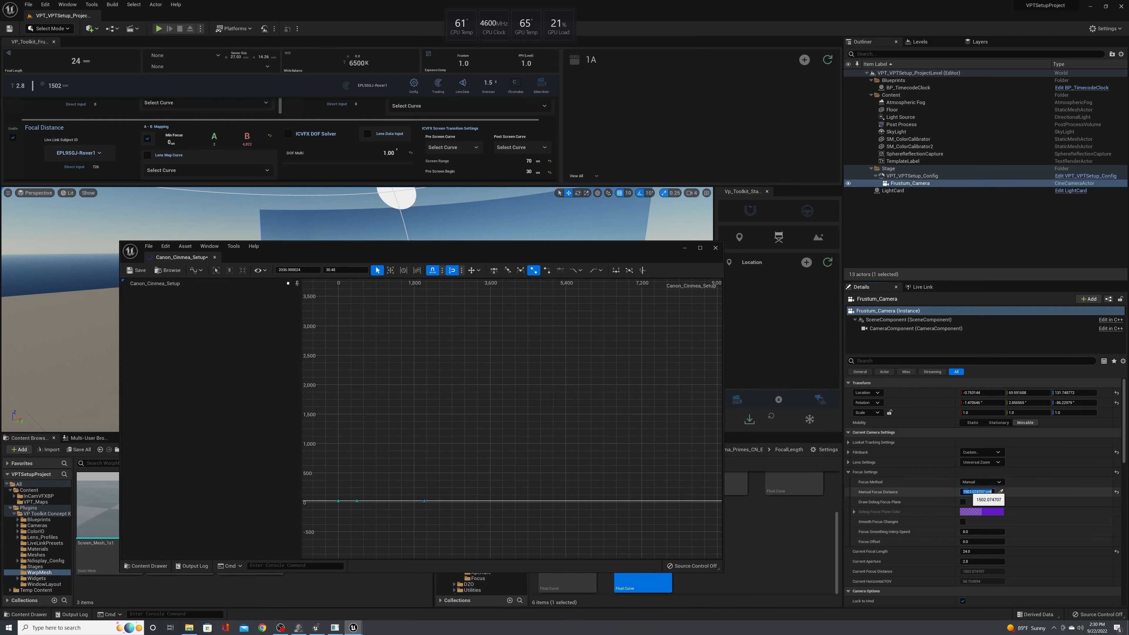
click(295, 271)
text(1502.074707)
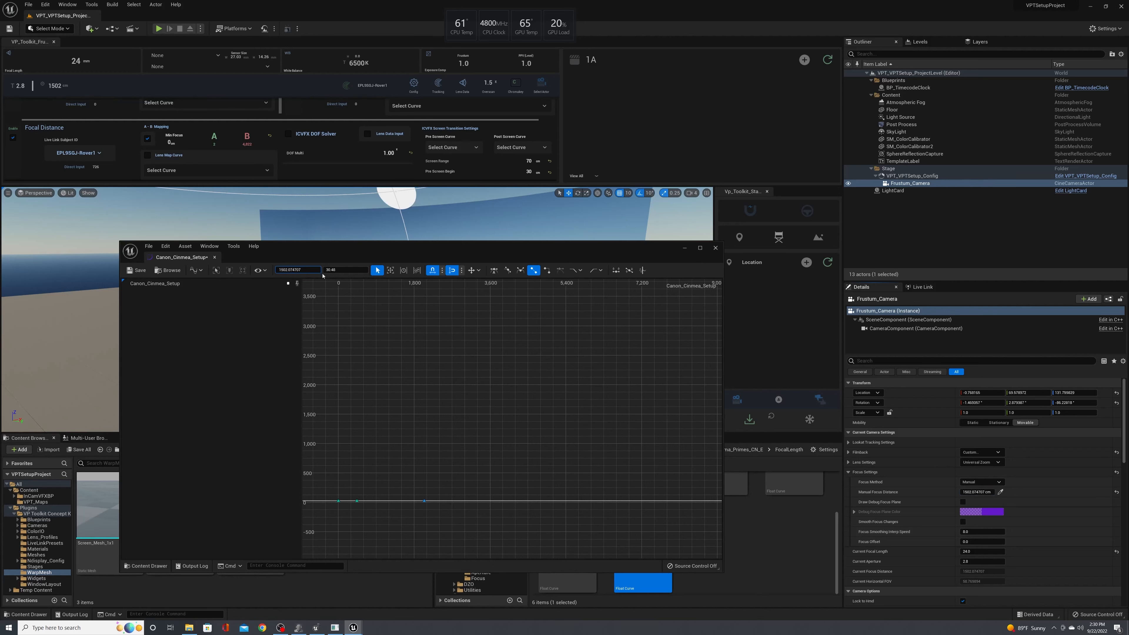
click(331, 270)
text(33)
key(Return)
- Copy the camera's current Manual Focus Distance and add a fourth key beyond the third on the Canon_Cinmea_Setup curve
scroll(478, 455, down, 1)
middle_click(442, 498)
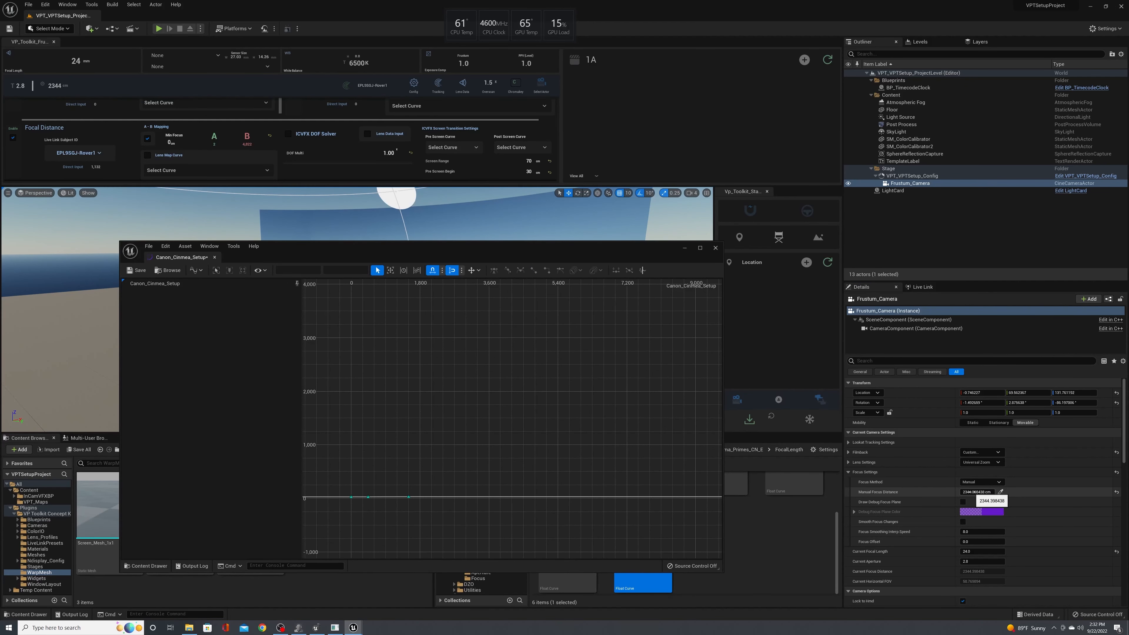
click(976, 492)
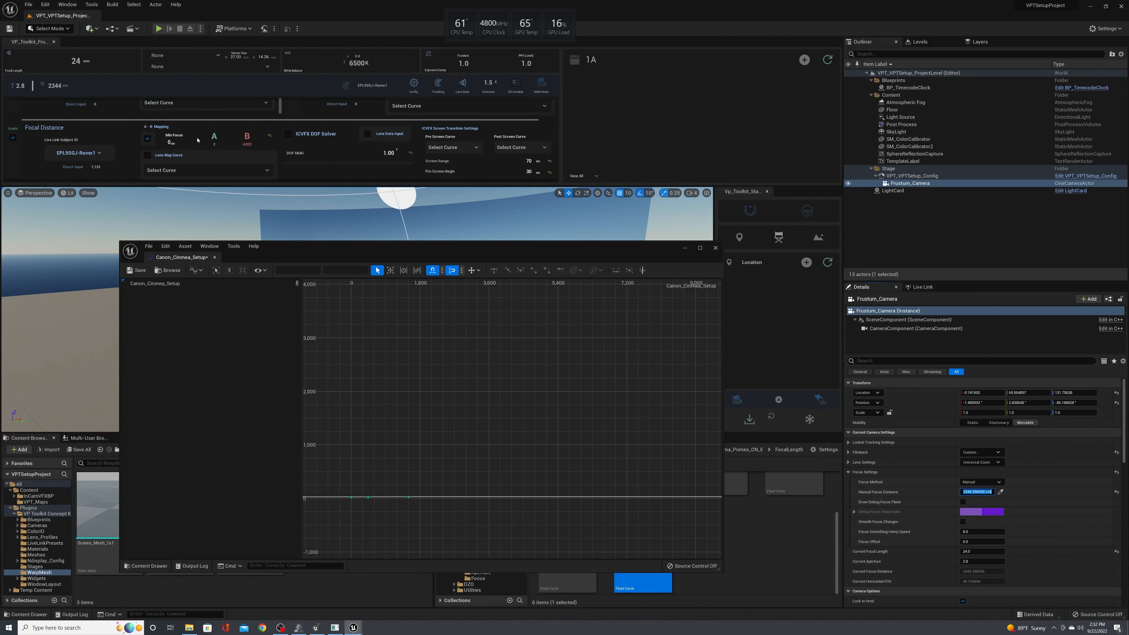
click(213, 139)
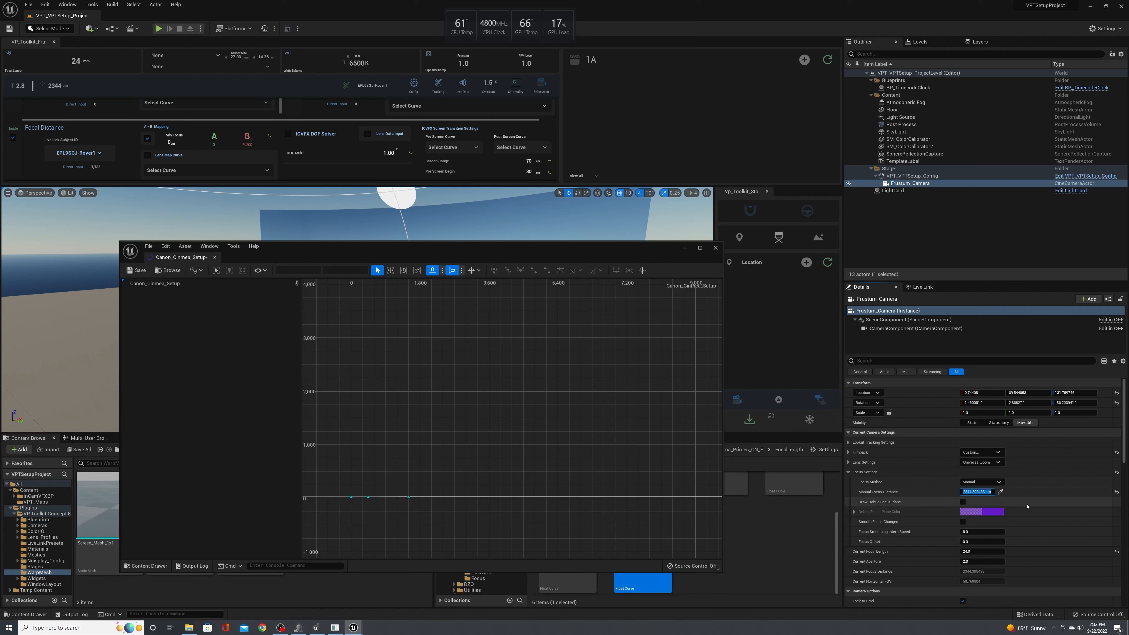
click(299, 274)
middle_click(454, 498)
- Set the fourth key's time to 2344.398438 and its value to 35.56
click(289, 270)
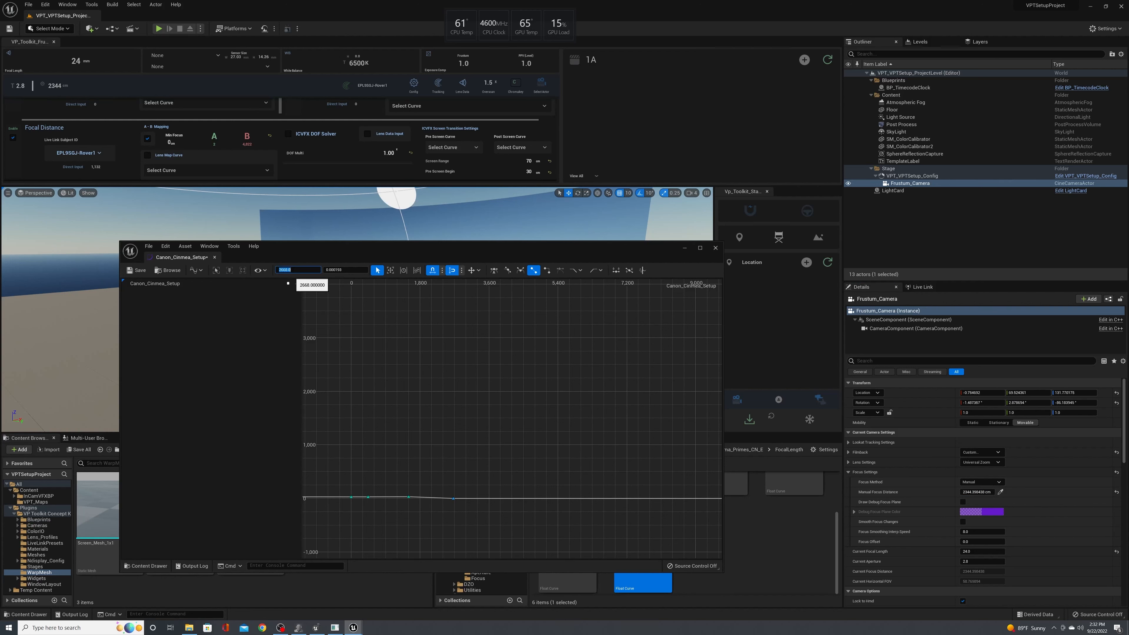
text(2344.398438)
key(Return)
click(337, 270)
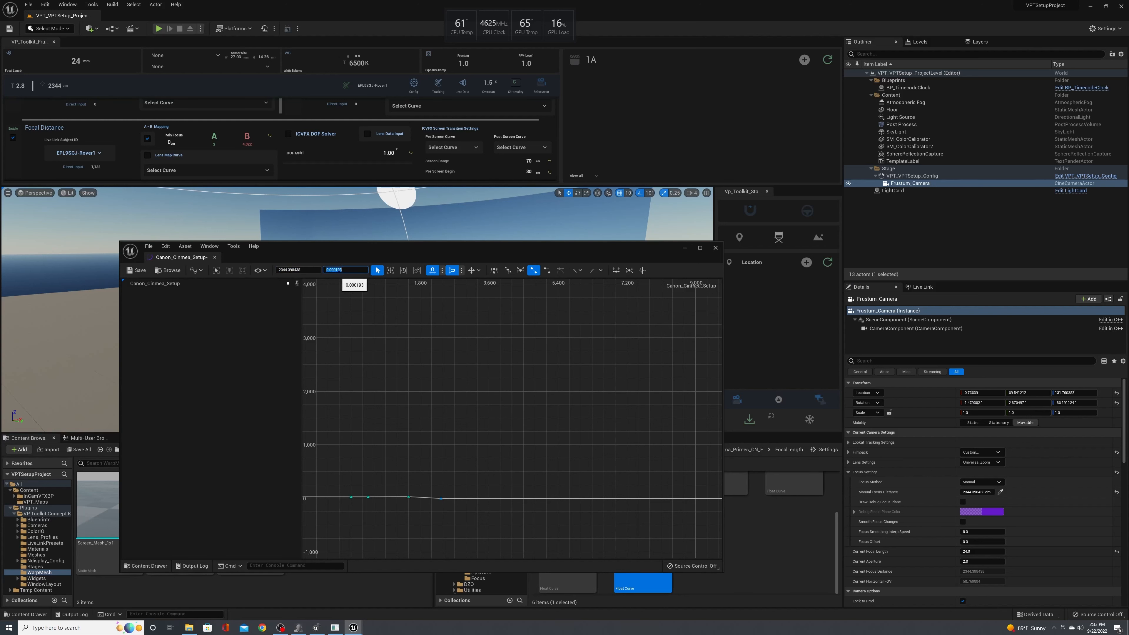
text(35.56)
key(Return)
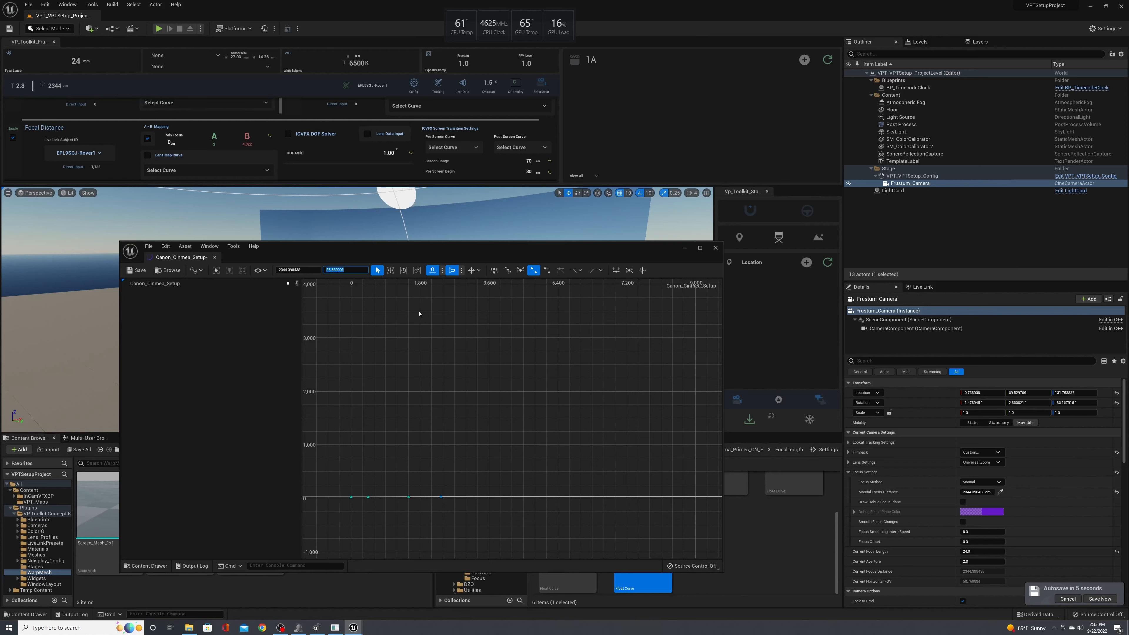
- Save the Canon_Cinmea_Setup curve
right_drag(420, 314, 449, 303)
drag(450, 304, 564, 289)
click(136, 271)
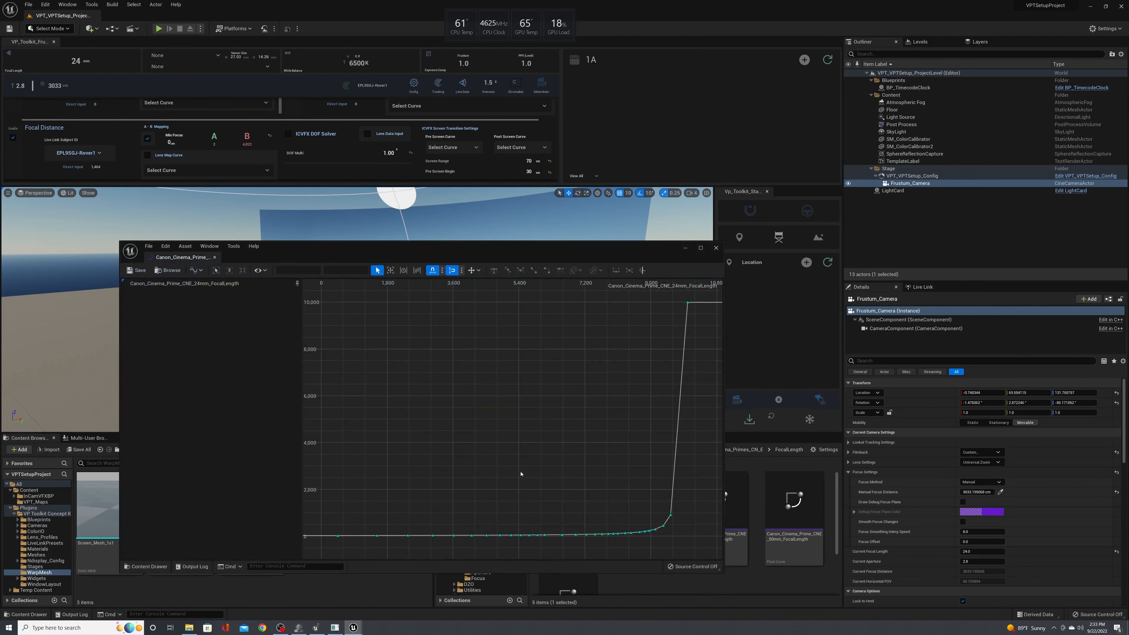
- Examine the keys along the flat lower section of the finished Canon_Cinema_Prime_CNE_24mm_FocalLength curve
right_drag(522, 473, 559, 440)
scroll(512, 448, up, 5)
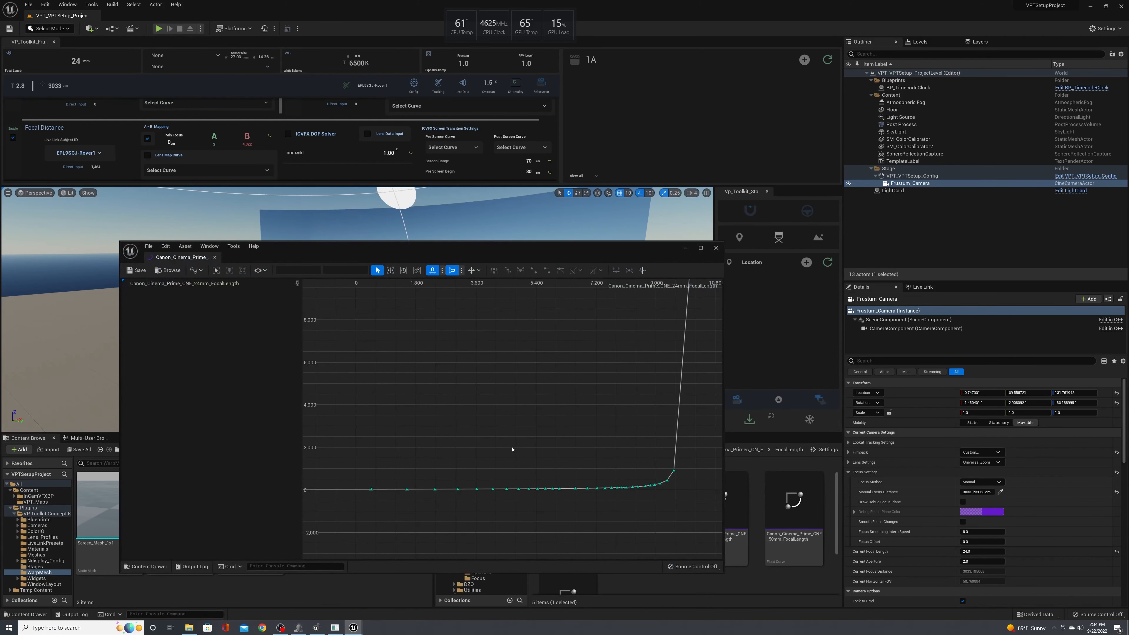
right_drag(539, 454, 484, 417)
mouse_move(612, 434)
right_down()
mouse_move(501, 421)
mouse_move(505, 459)
right_up()
scroll(538, 424, down, 2)
scroll(537, 424, up, 1)
drag(391, 479, 591, 549)
click(412, 486)
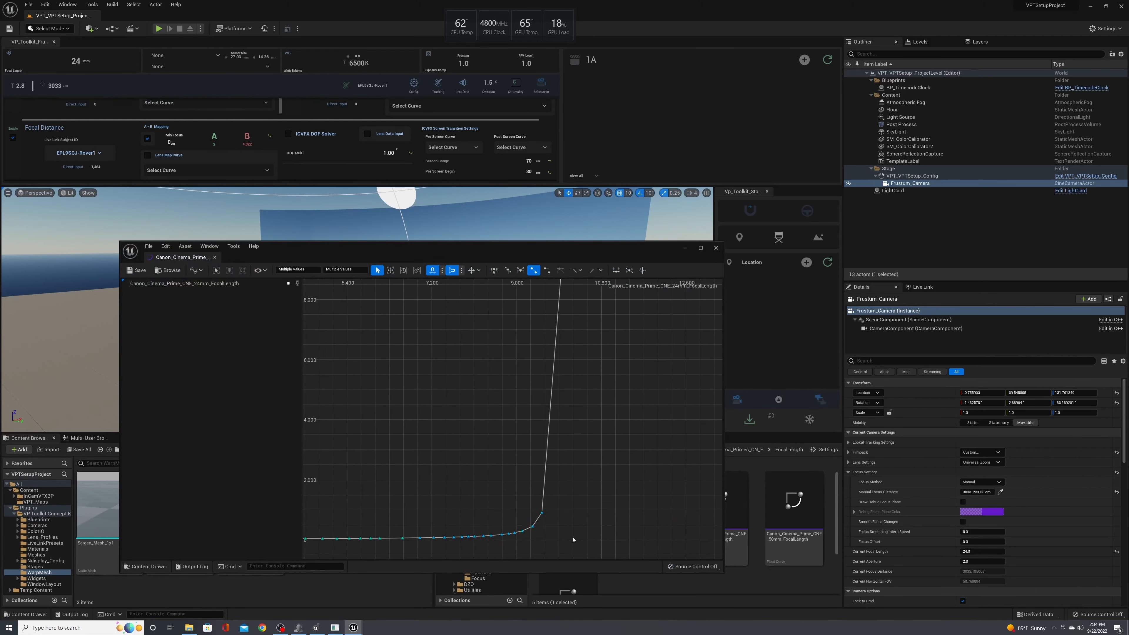
- Examine the bend and steep final rise of the 24mm focal length curve up to its last key at 10,000
click(542, 513)
drag(586, 496, 510, 537)
click(566, 525)
right_drag(592, 453, 573, 505)
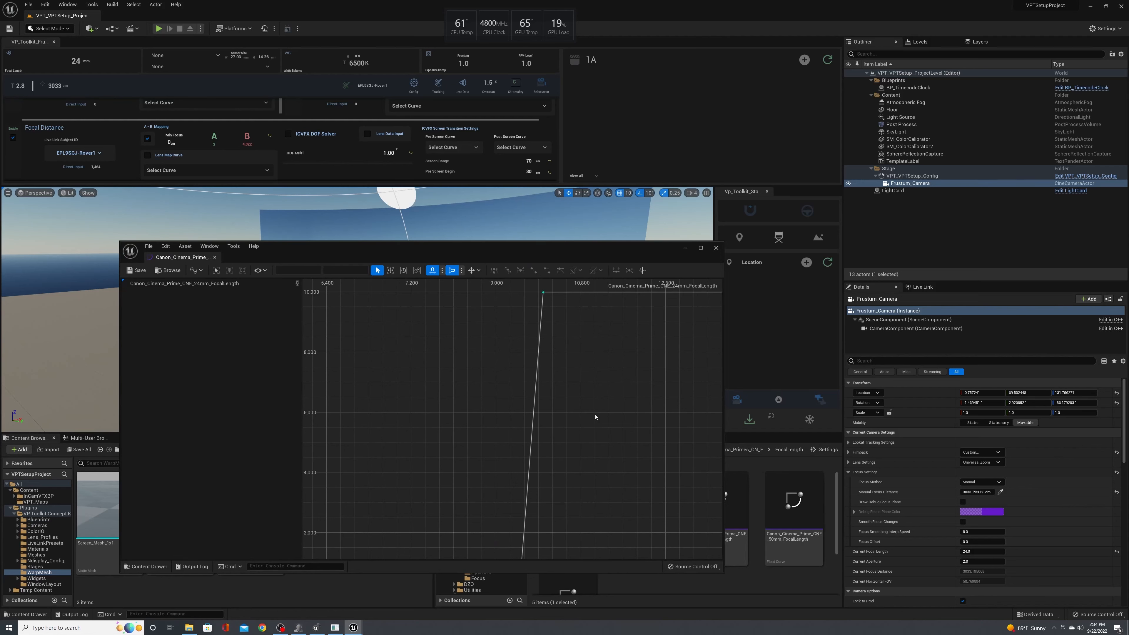
right_drag(590, 397, 594, 441)
drag(522, 319, 593, 368)
click(596, 403)
right_drag(602, 437, 612, 399)
scroll(613, 398, down, 2)
right_drag(610, 439, 618, 406)
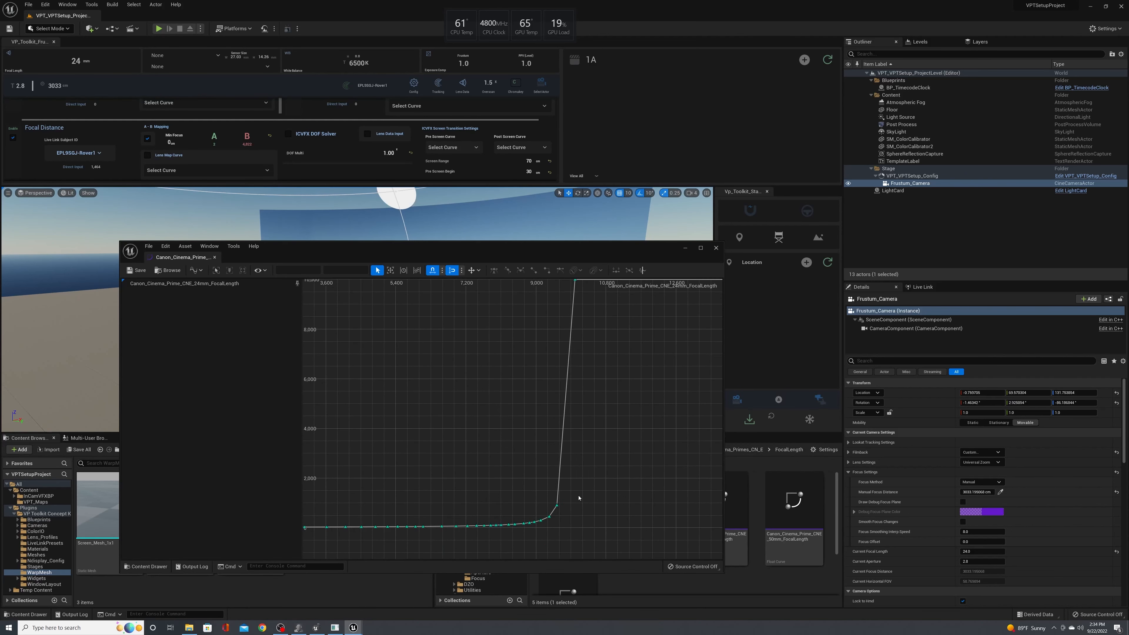
drag(538, 495, 593, 512)
right_drag(614, 430, 604, 512)
drag(524, 360, 618, 397)
click(617, 435)
mouse_move(607, 472)
right_down()
mouse_move(626, 378)
mouse_move(597, 459)
right_up()
scroll(609, 404, down, 1)
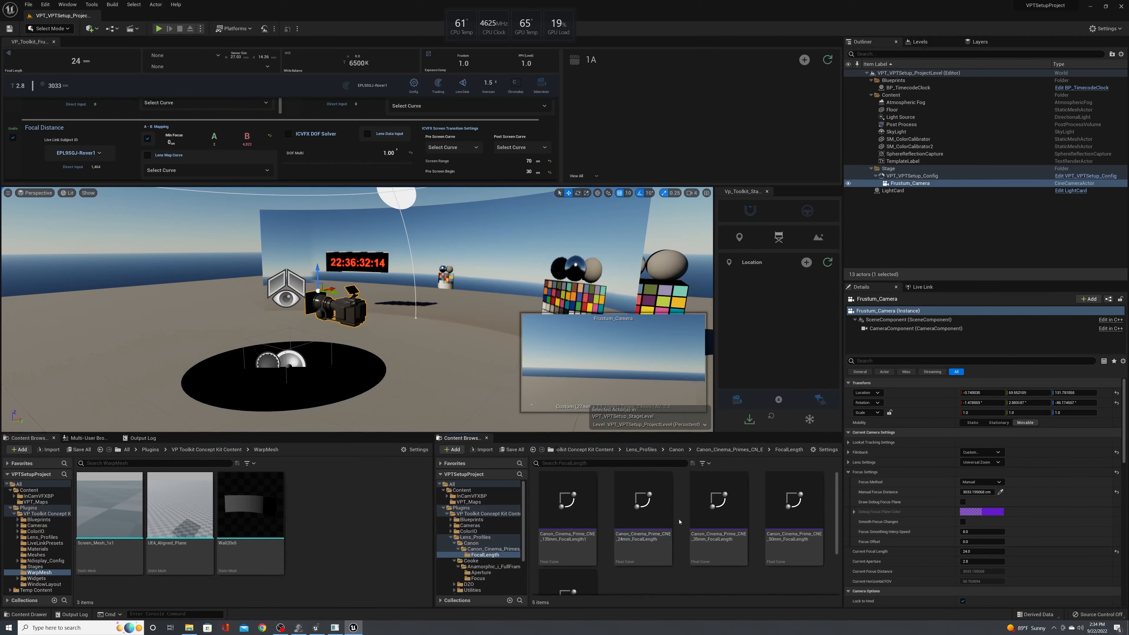
- Enable Lens Map Curve for the Focal Distance and assign Canon_Cinema_Prime_CNE_24mm_FocalLength as its curve
click(641, 516)
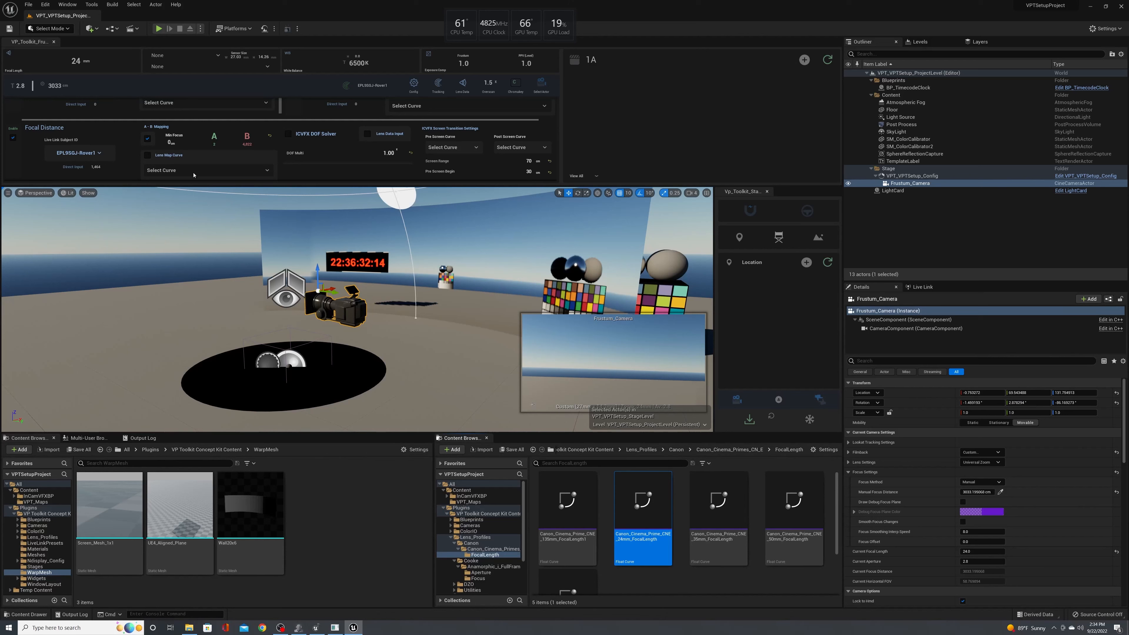
drag(195, 191, 191, 201)
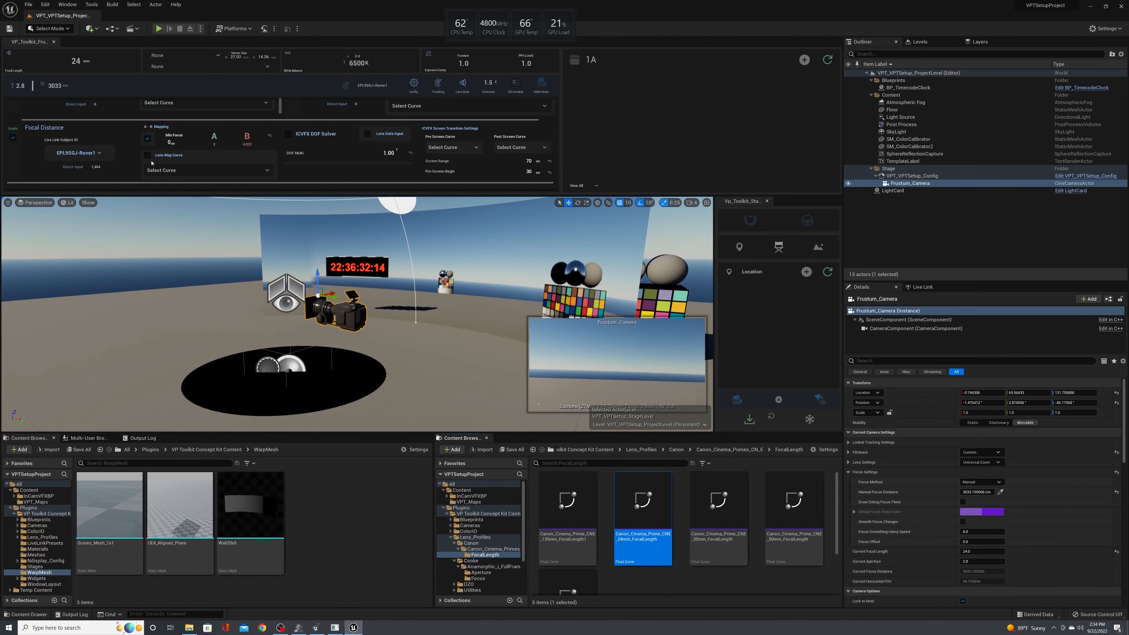
click(148, 157)
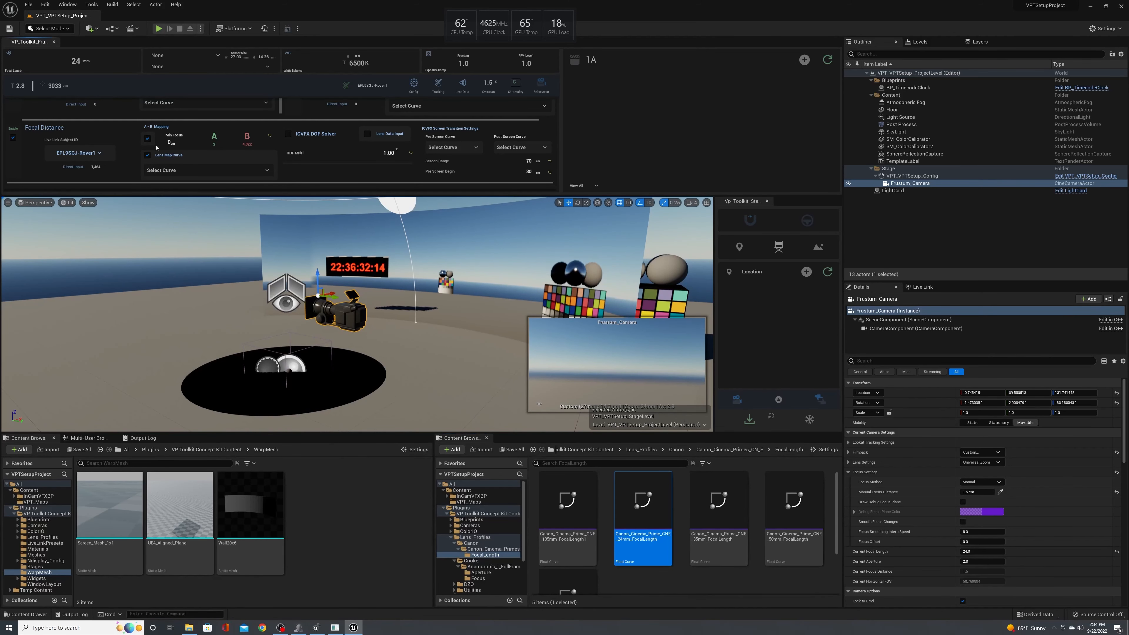
click(262, 170)
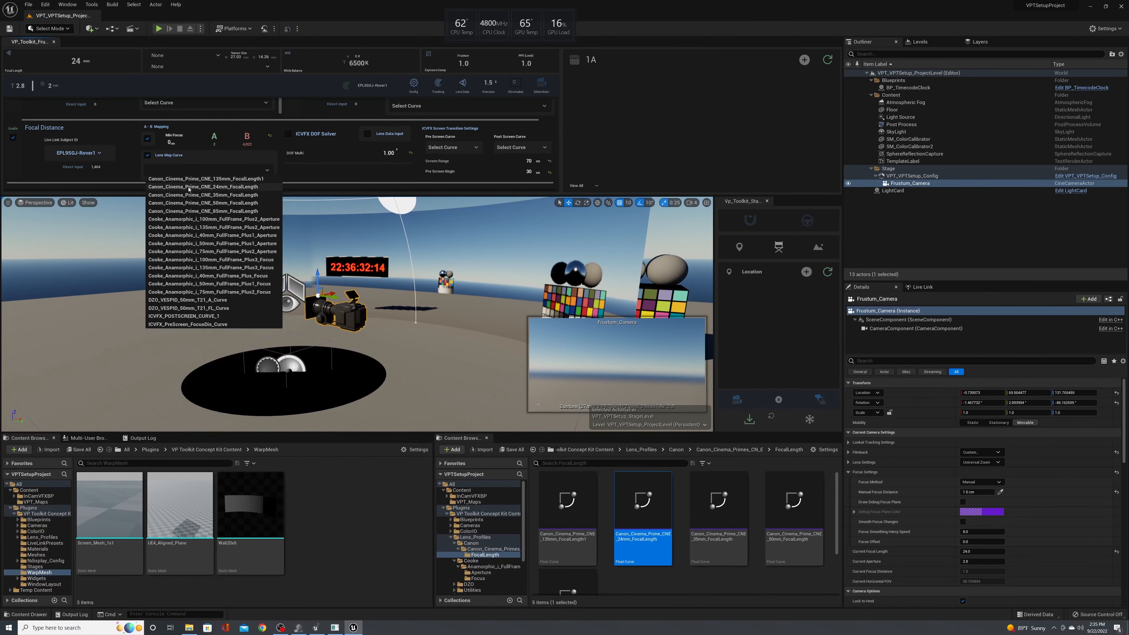
click(218, 187)
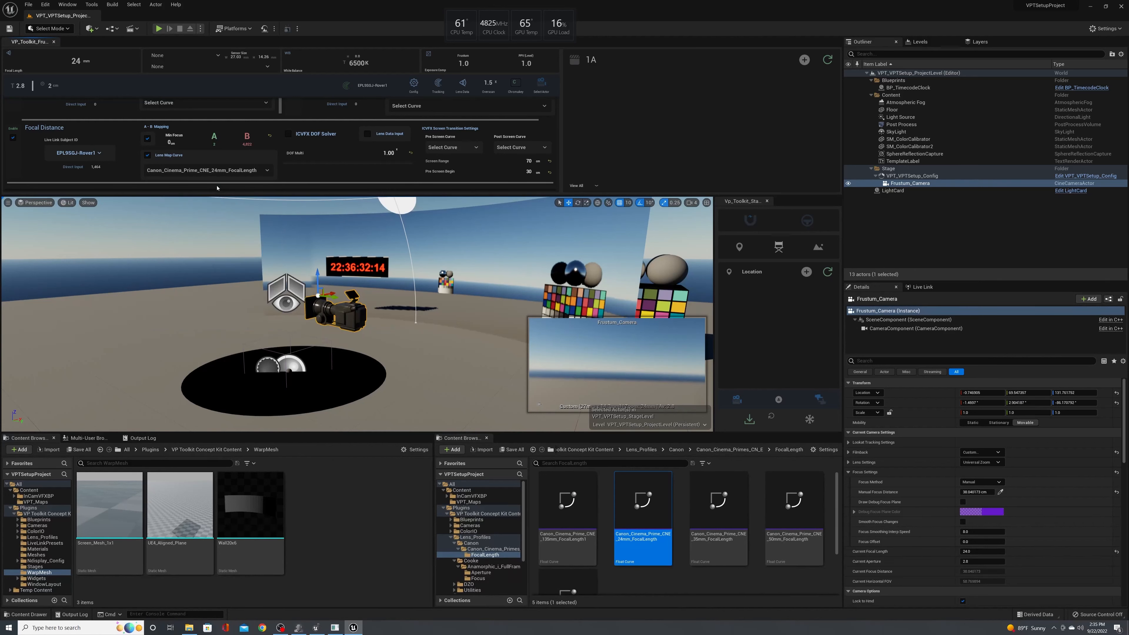